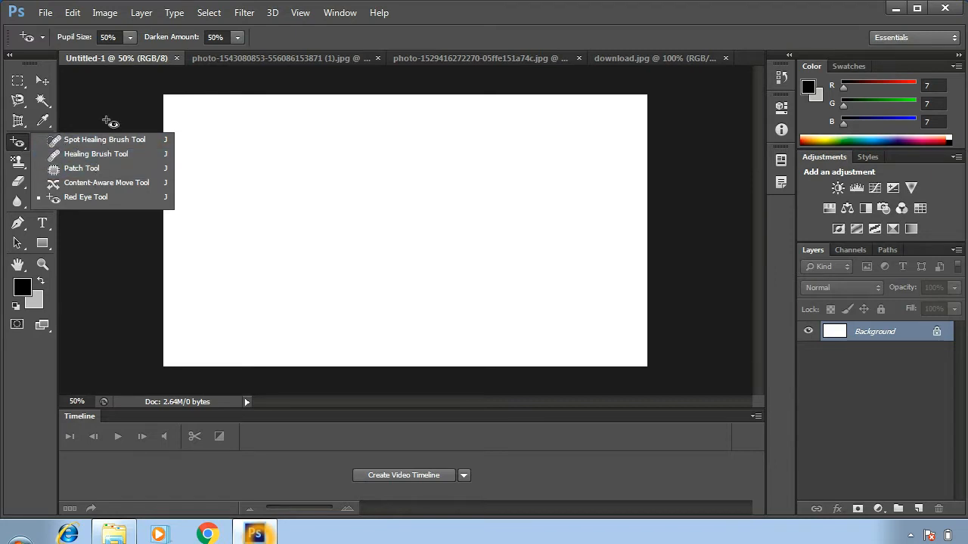
click(88, 57)
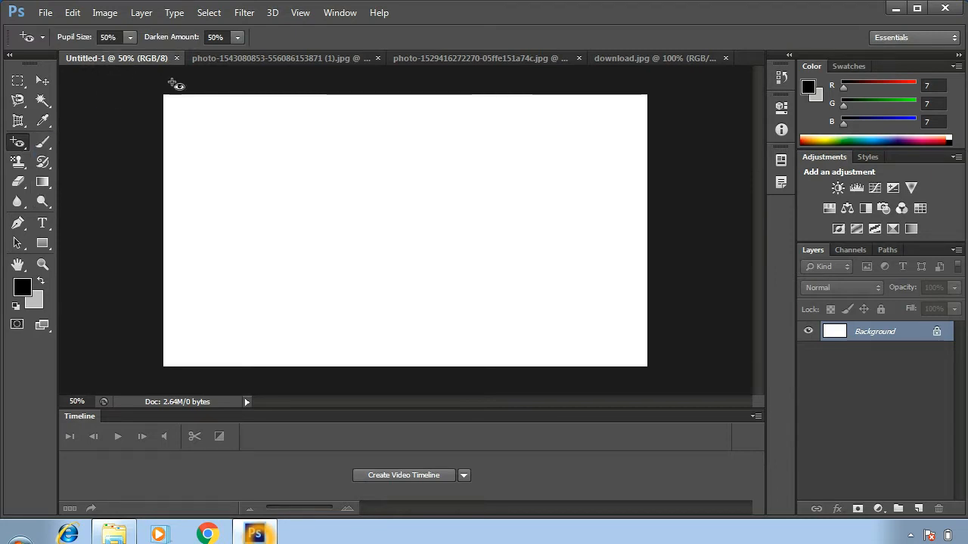
click(281, 57)
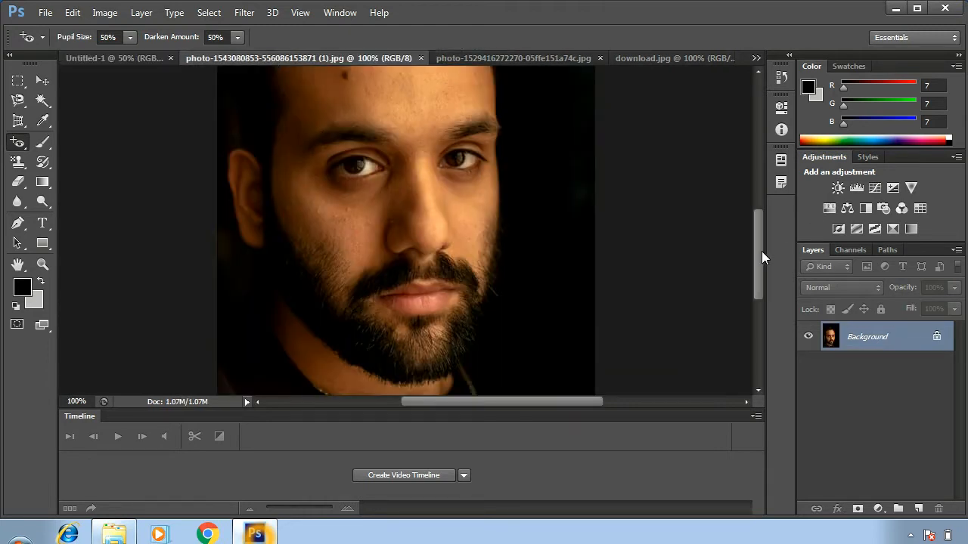
drag(755, 252, 766, 234)
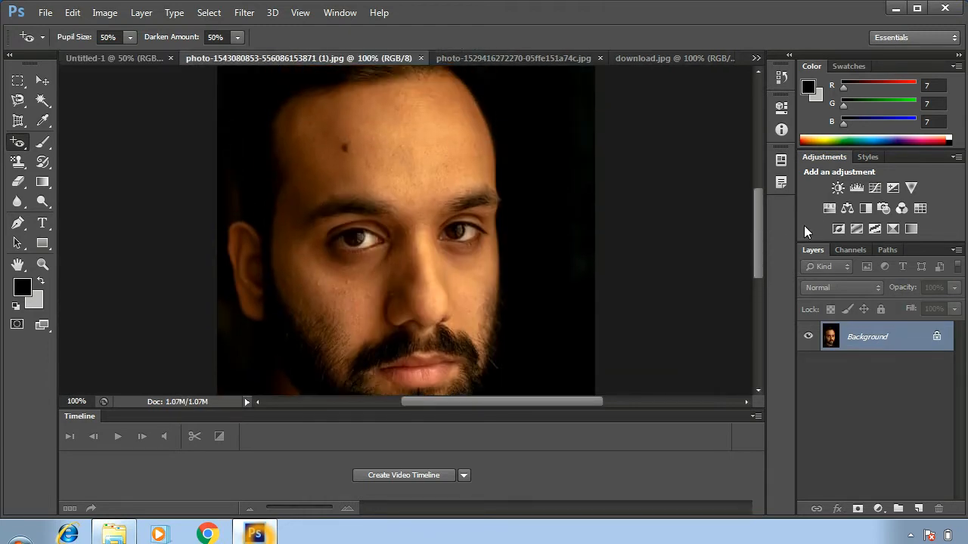
right_click(17, 141)
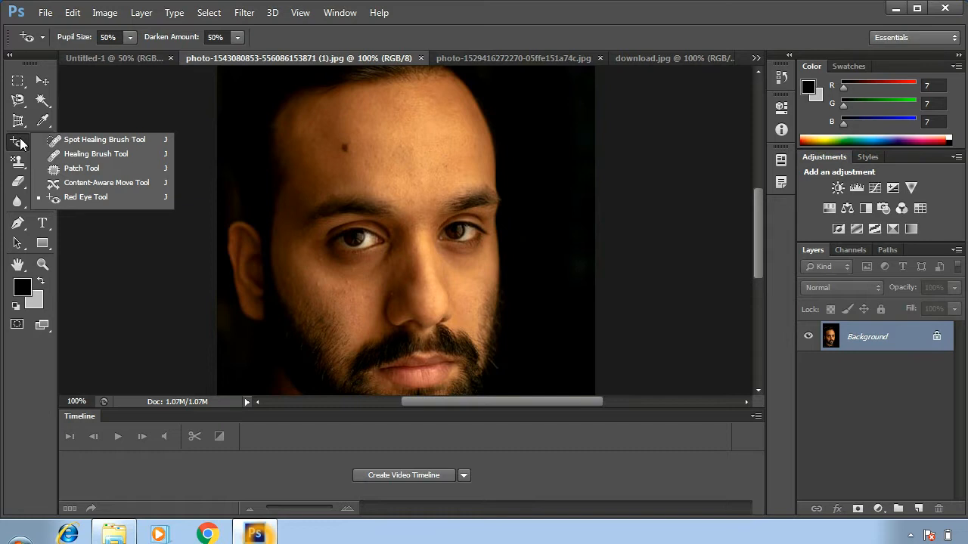
click(49, 145)
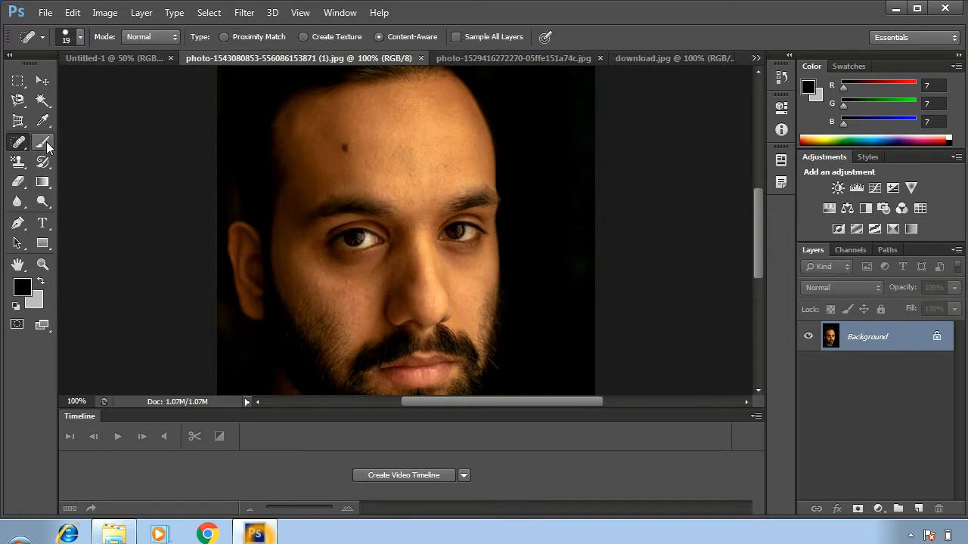
mouse_move(756, 212)
mouse_down()
mouse_move(758, 203)
mouse_move(757, 220)
mouse_up()
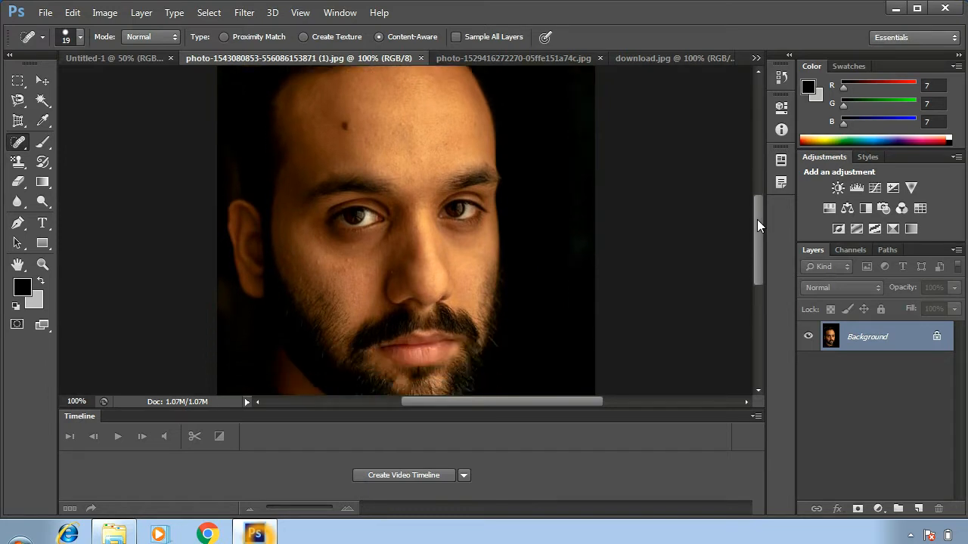
right_click(24, 142)
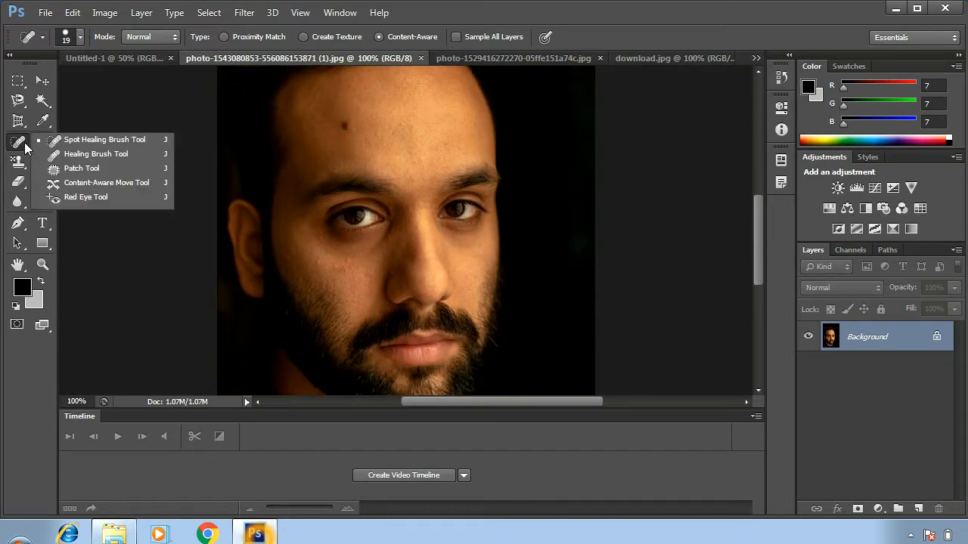
click(111, 146)
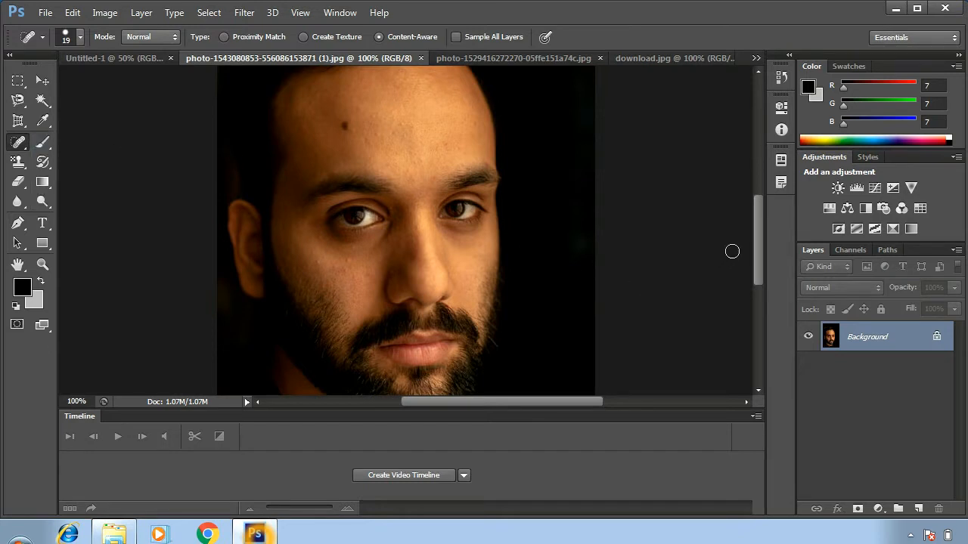
- Set the spot healing brush size to 17 px and remove the dark mole and a small spot on the forehead
drag(756, 222, 764, 207)
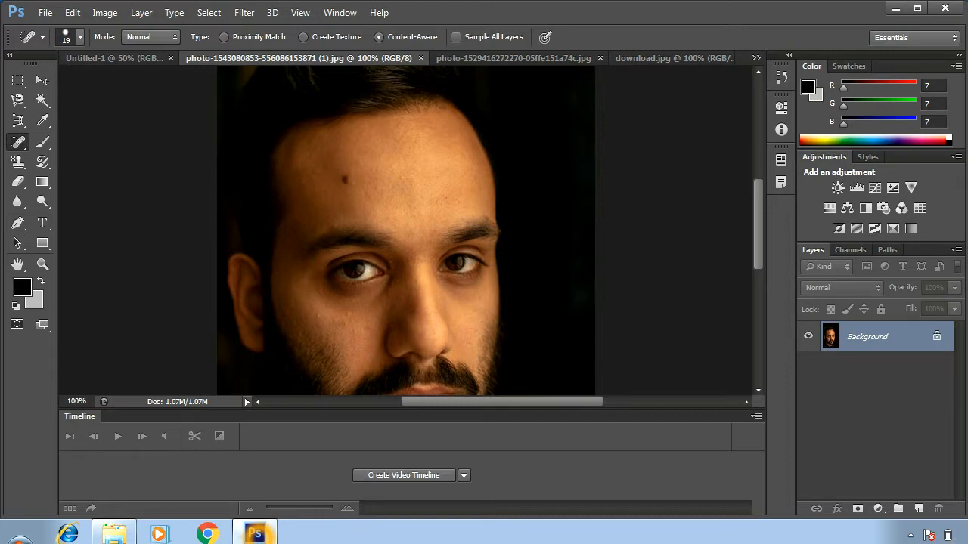
key(ctrl+plus)
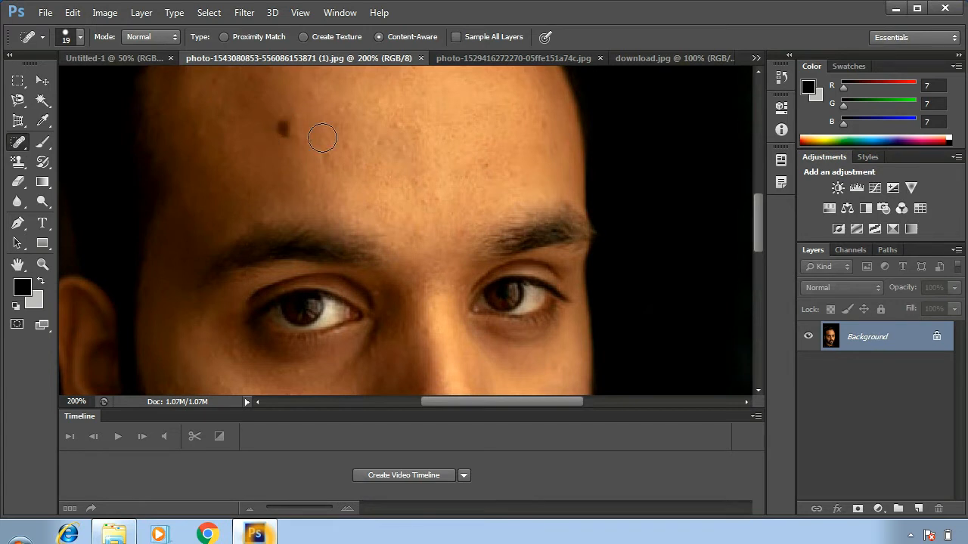
click(80, 36)
drag(40, 81, 38, 81)
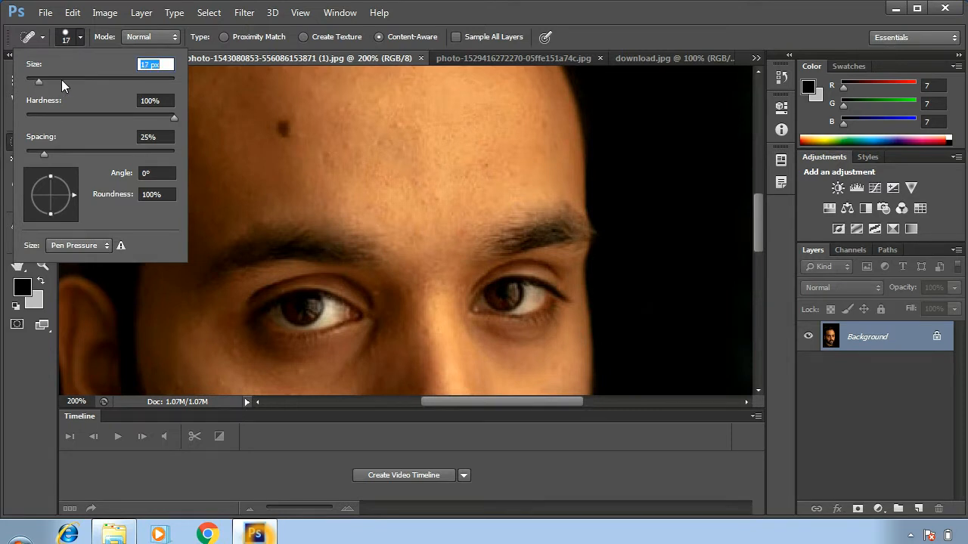
click(78, 41)
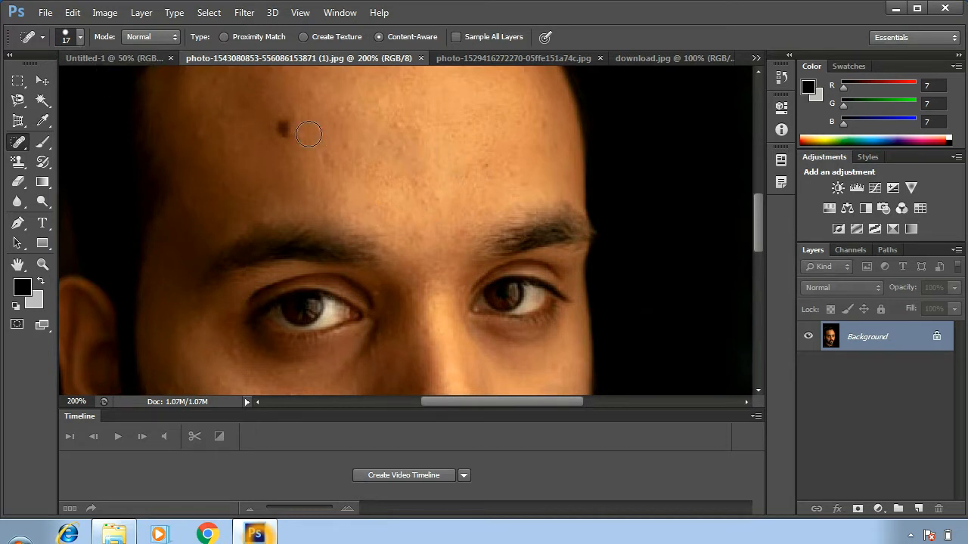
click(287, 127)
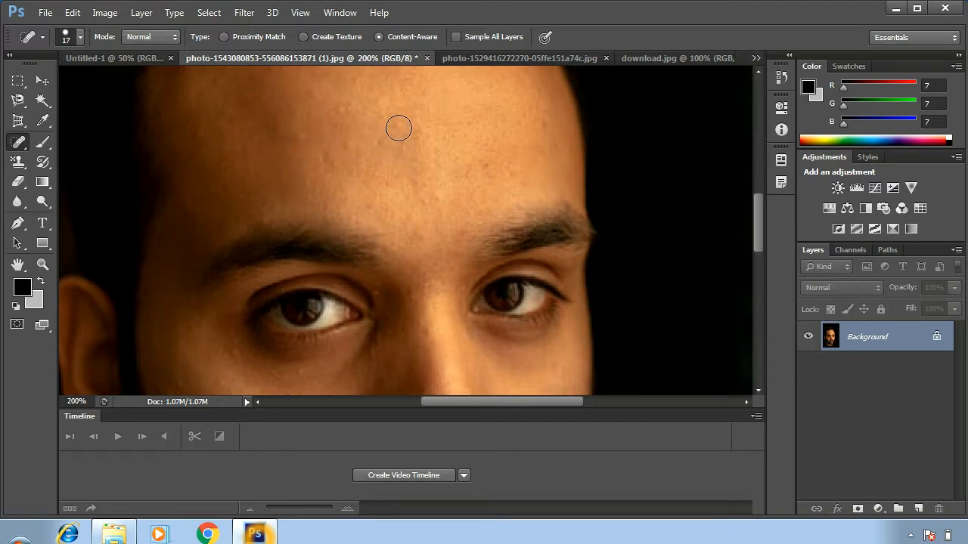
click(409, 182)
- Heal the bumps and blemishes on the shadowed cheek below the eye and beside the nose
drag(757, 213, 758, 247)
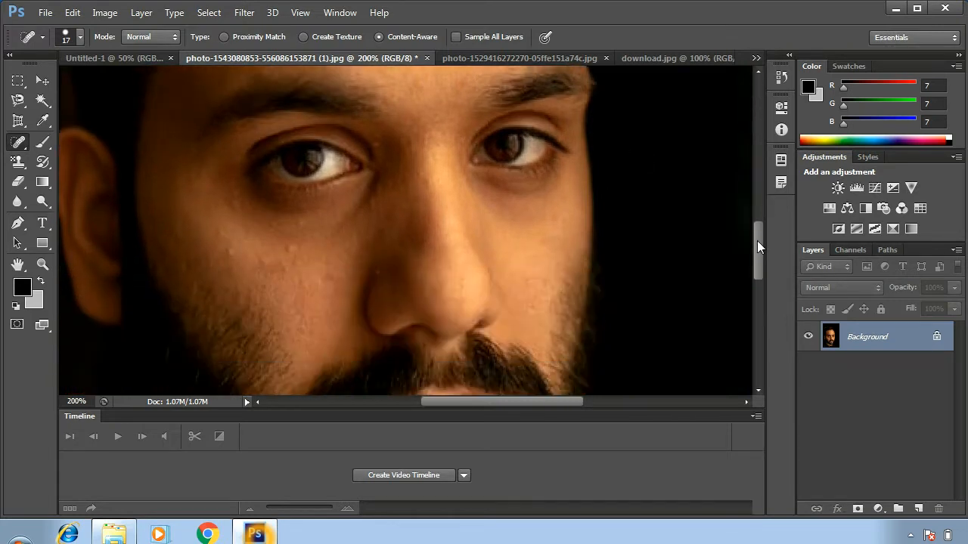
click(286, 243)
click(382, 272)
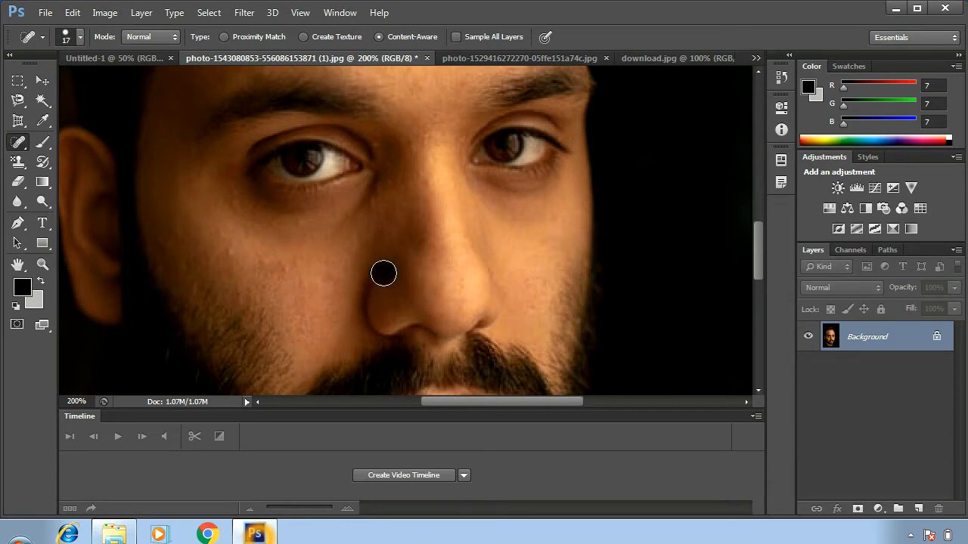
click(286, 278)
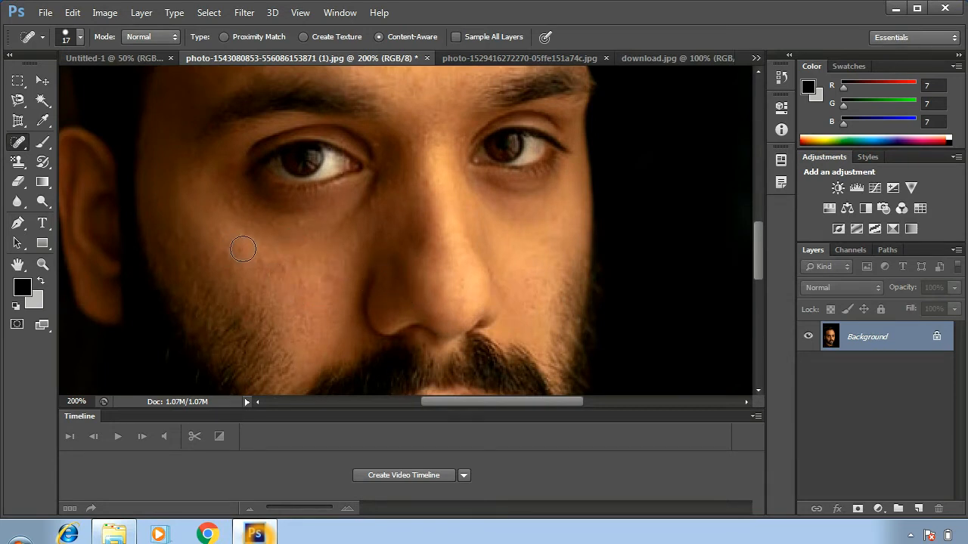
click(227, 228)
- Heal a small spot on the bright side of the forehead, keeping the current brush settings
drag(759, 257, 762, 215)
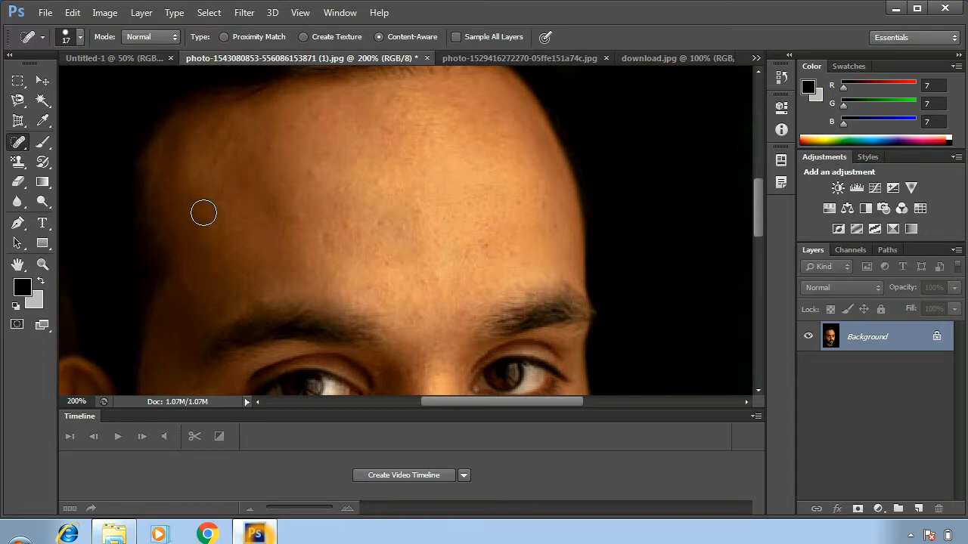
click(478, 194)
click(79, 38)
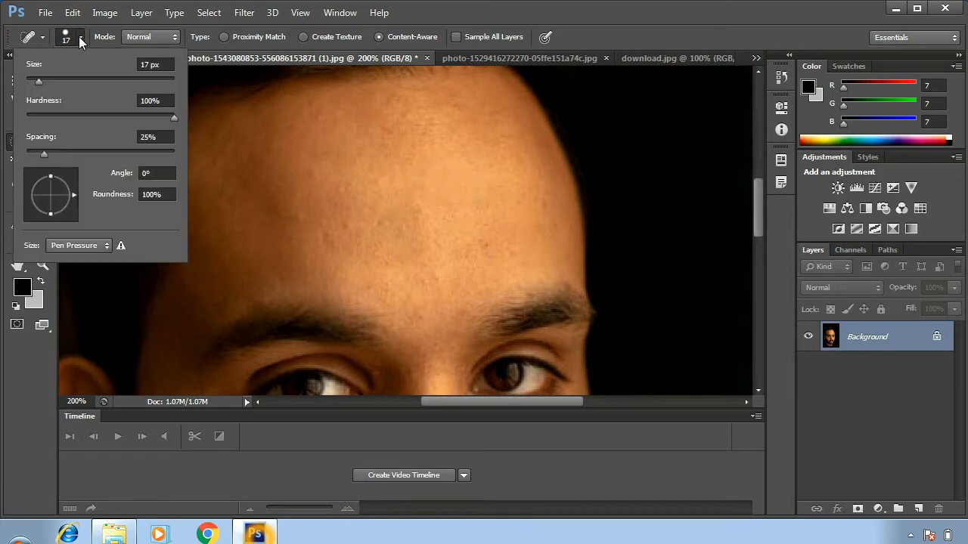
click(79, 36)
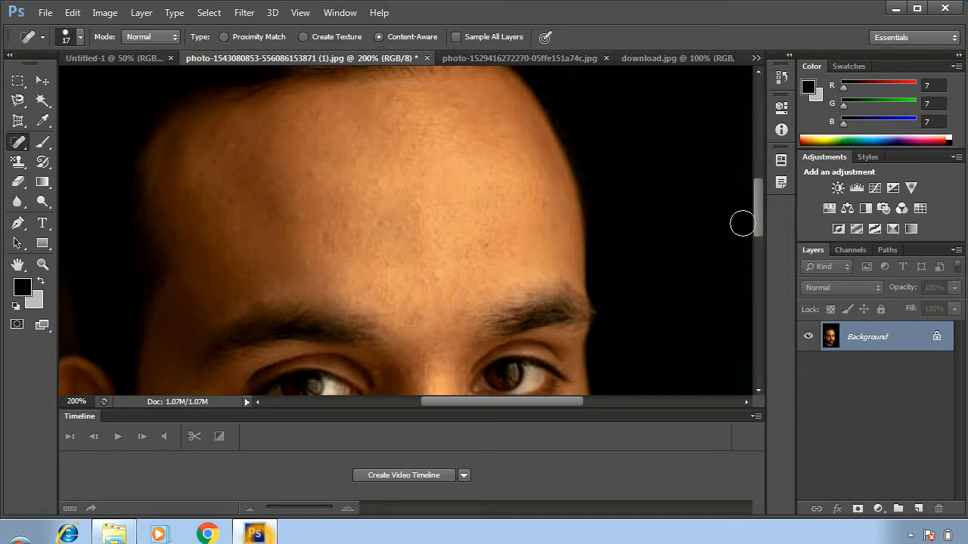
- Paint over the skin marks beneath the inner eye corner and down the shadowed cheek with the spot healing brush
drag(759, 208, 762, 247)
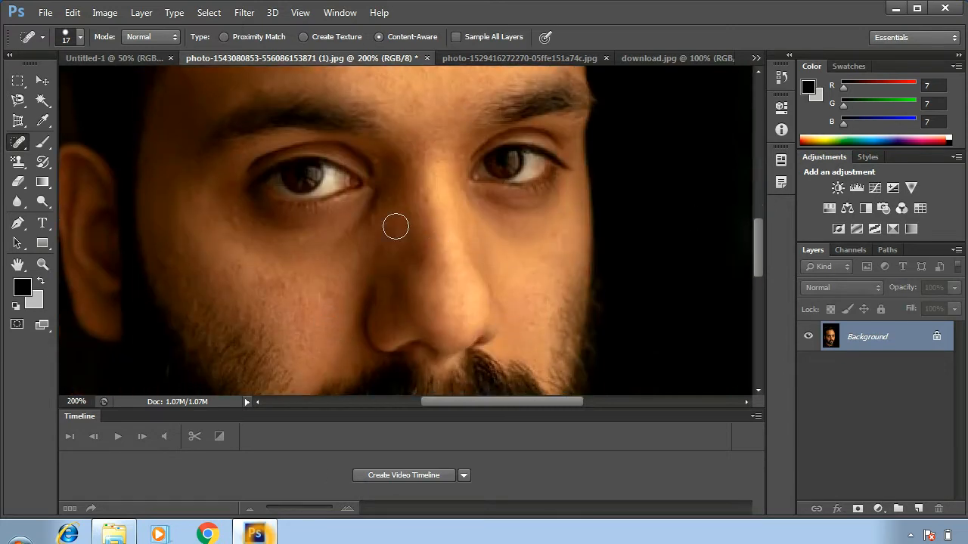
click(363, 222)
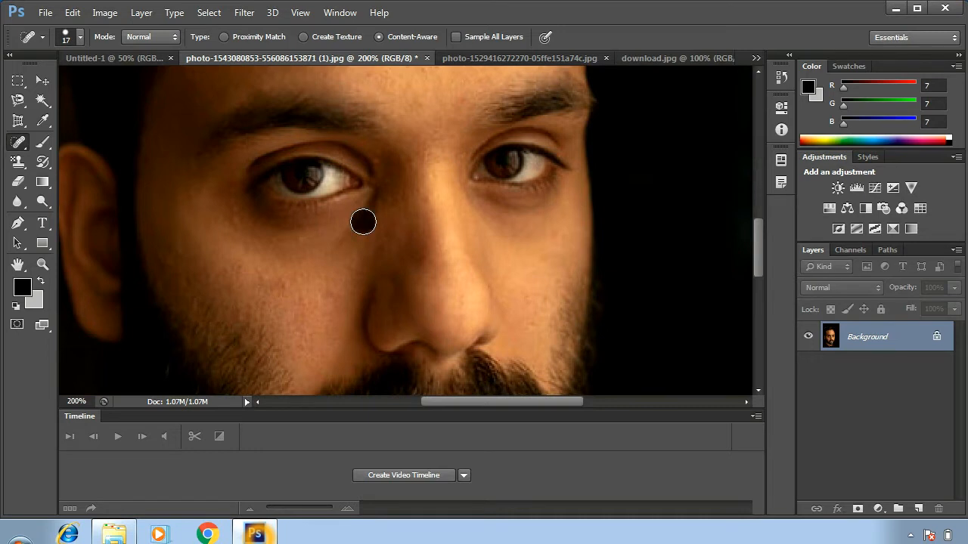
drag(363, 222, 330, 268)
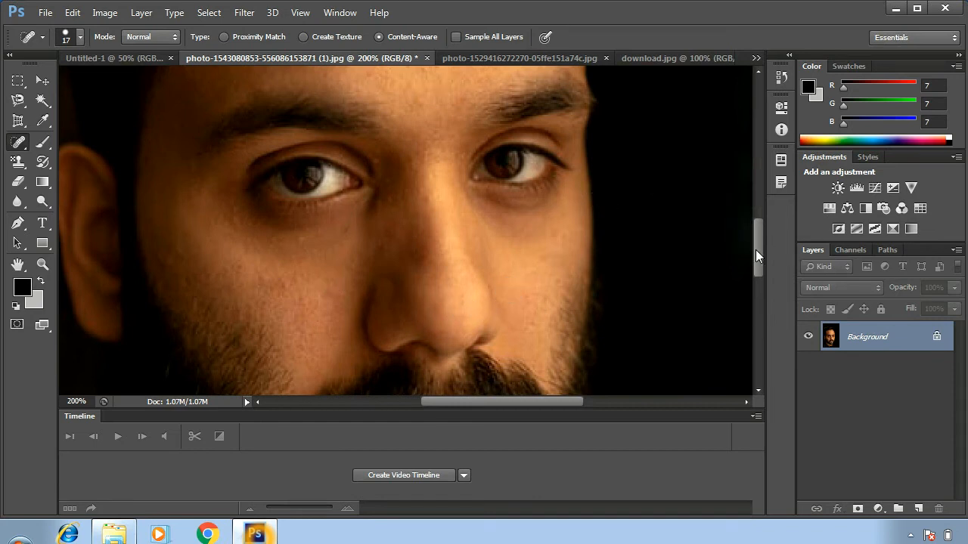
click(300, 232)
- Smooth the marks across the middle of the forehead and along the side of the nose bridge
drag(763, 256, 759, 230)
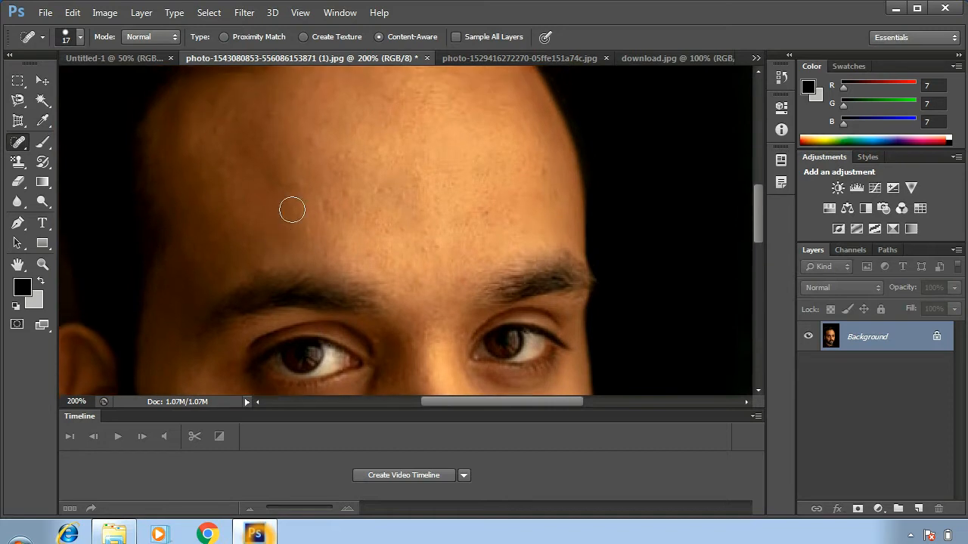
click(304, 185)
mouse_move(343, 170)
mouse_down()
mouse_move(391, 186)
mouse_move(428, 217)
mouse_move(432, 178)
mouse_move(459, 175)
mouse_up()
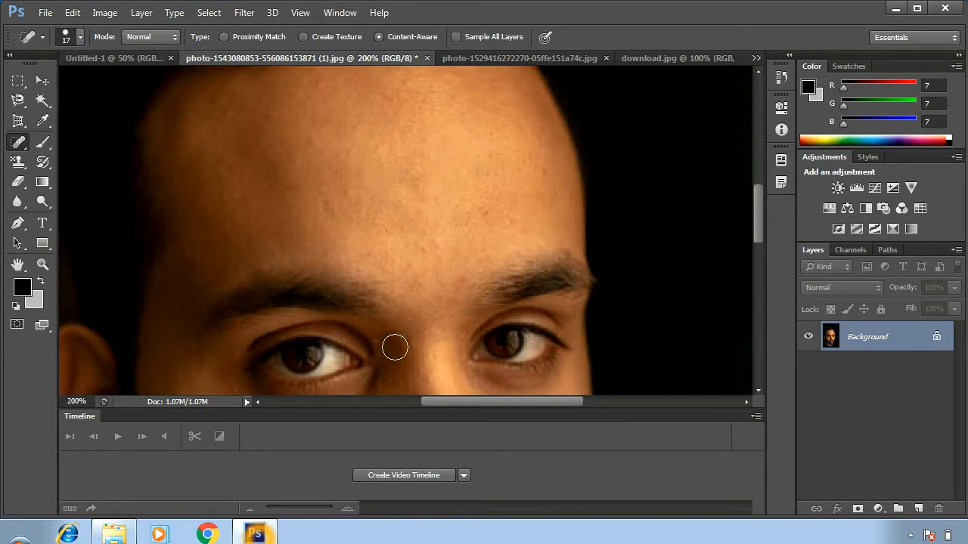
drag(394, 347, 400, 380)
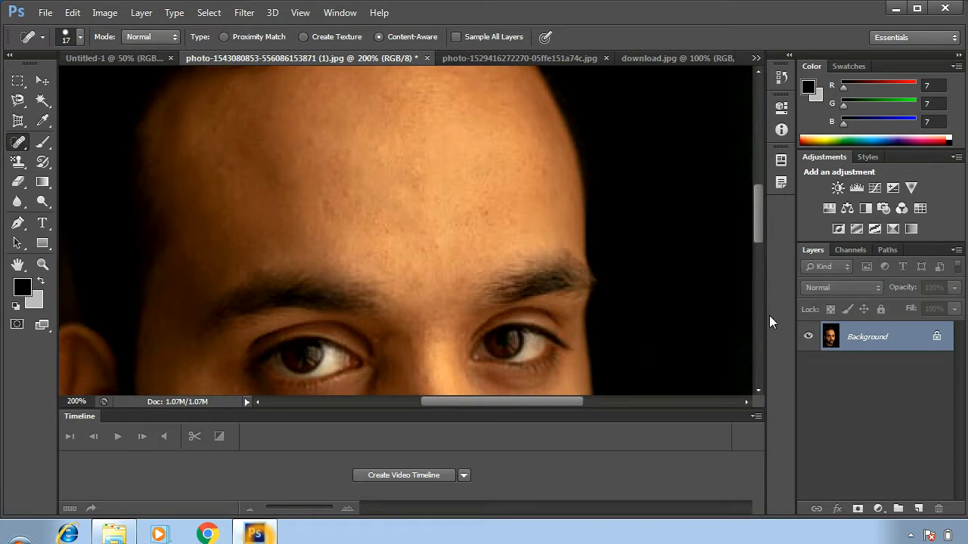
- Heal the skin along the shadowed side of the nose and on the bright cheek beside it
drag(760, 212, 760, 270)
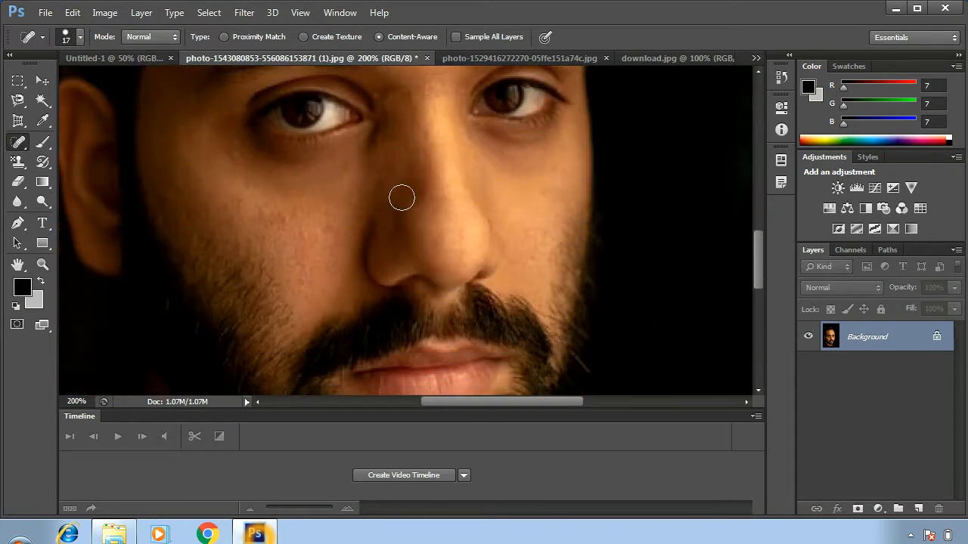
drag(372, 212, 370, 221)
drag(484, 204, 517, 250)
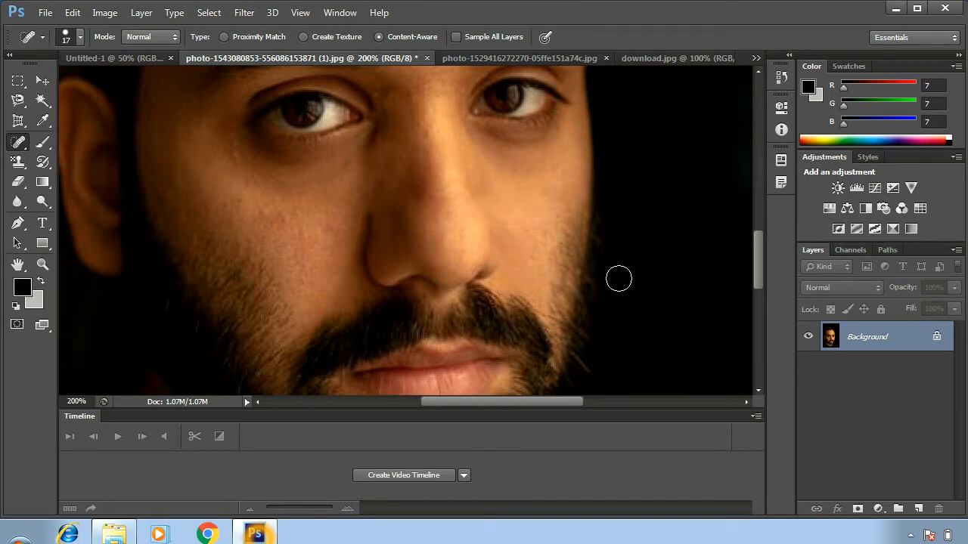
- Clear the remaining small spots on the forehead one by one with the spot healing brush
drag(762, 253, 759, 215)
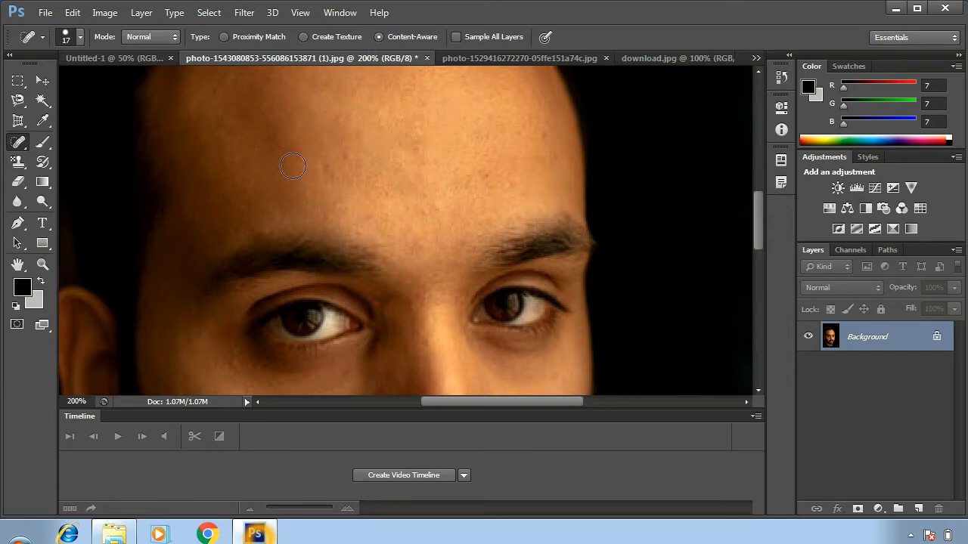
click(281, 147)
click(485, 172)
click(515, 187)
click(519, 95)
click(408, 149)
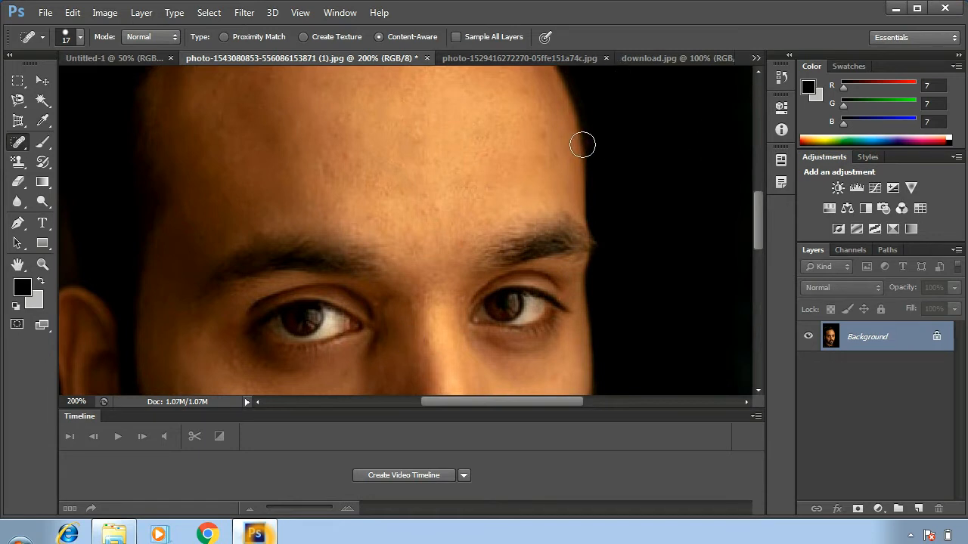
click(487, 151)
- Heal the spots on the nose and at the edge of its shadowed side
drag(756, 206, 764, 241)
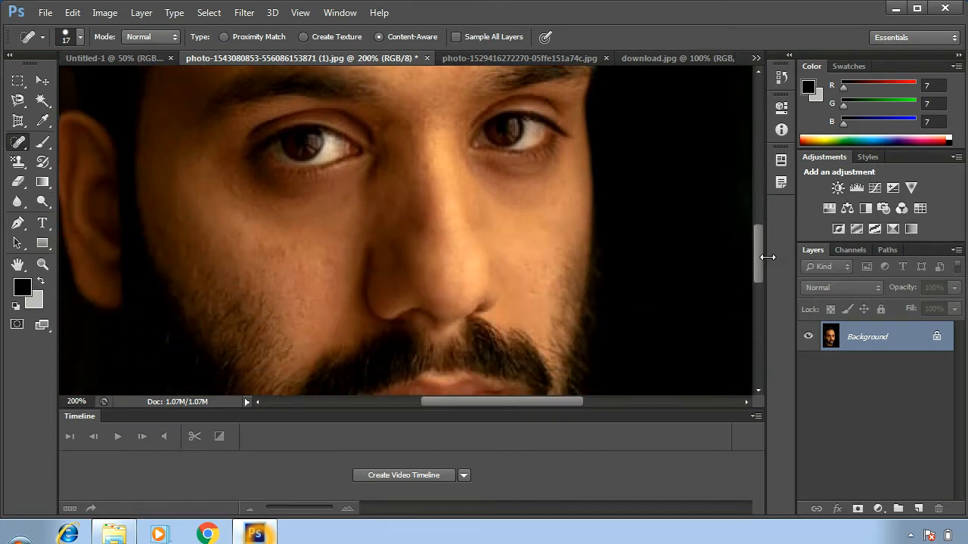
click(419, 220)
click(376, 257)
- Switch to the Healing Brush tool and set its brush size to 8 px
right_click(22, 150)
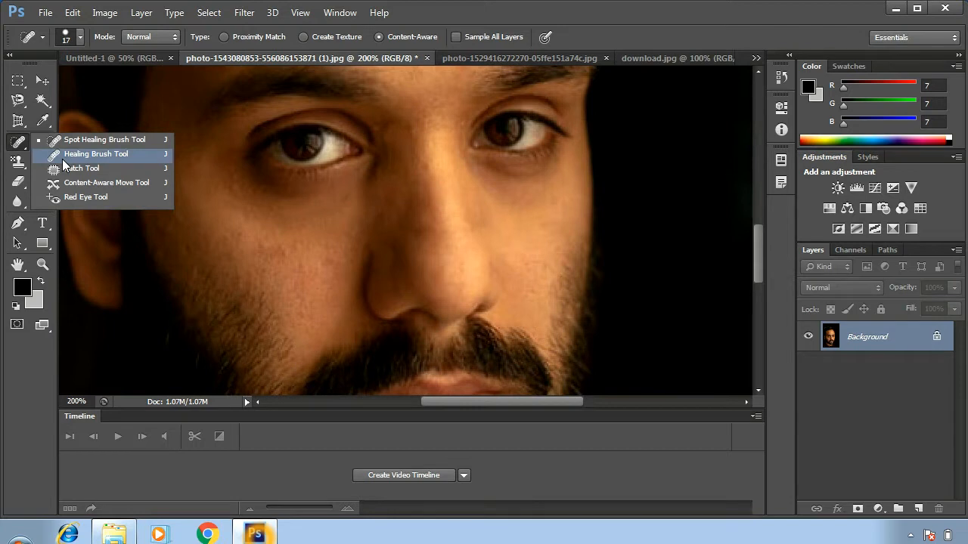
click(63, 157)
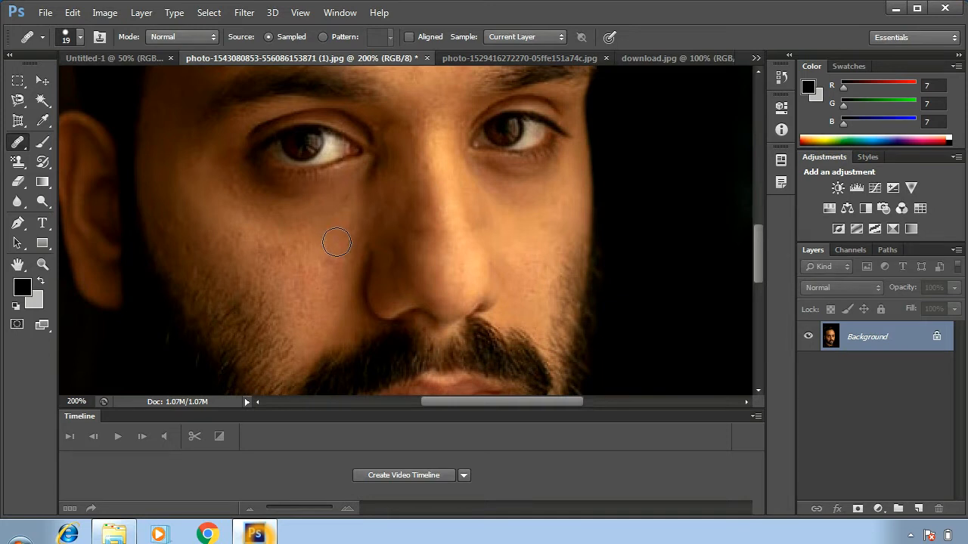
right_click(21, 143)
click(50, 155)
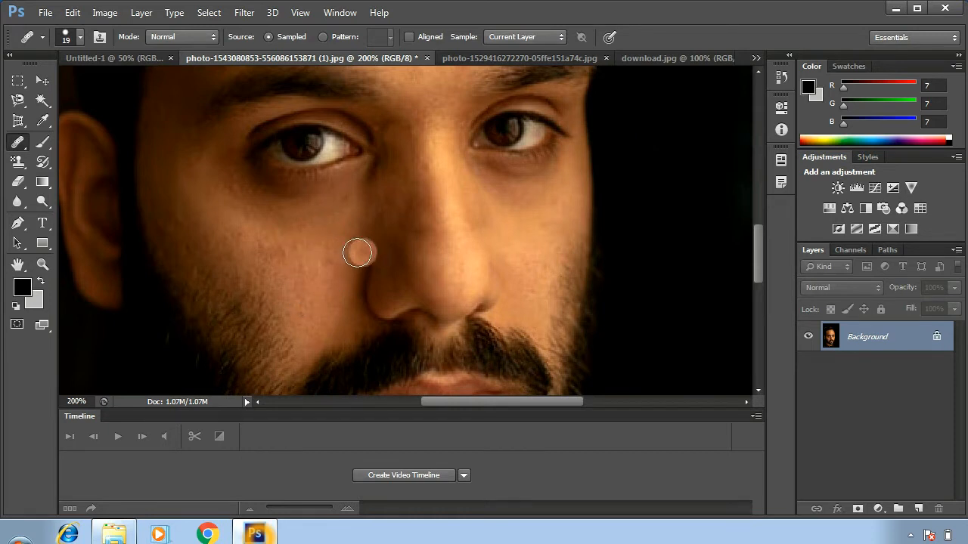
click(78, 37)
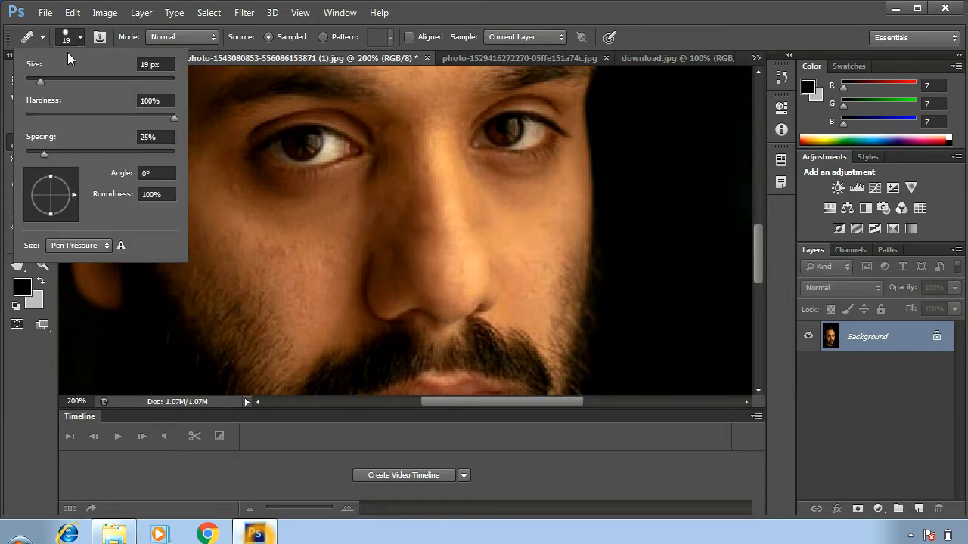
drag(41, 80, 31, 81)
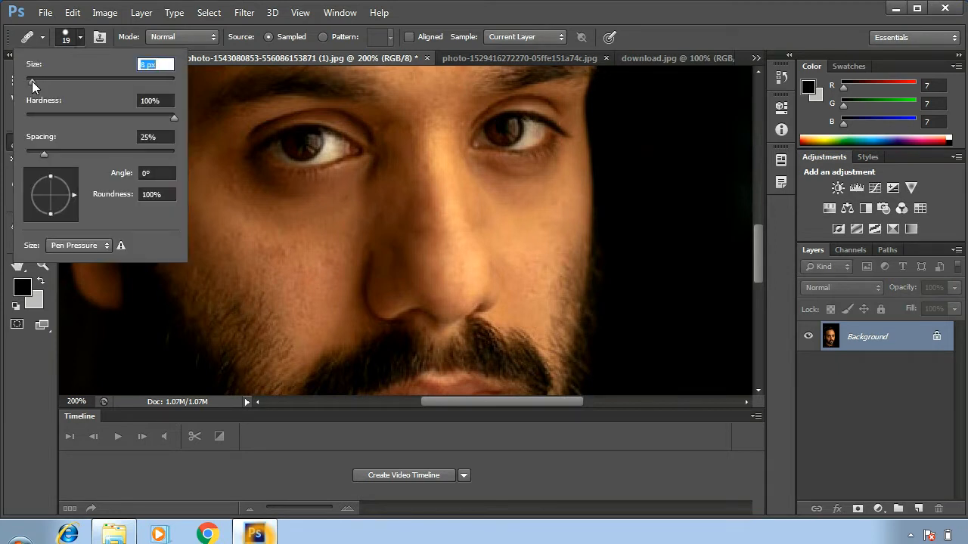
click(297, 254)
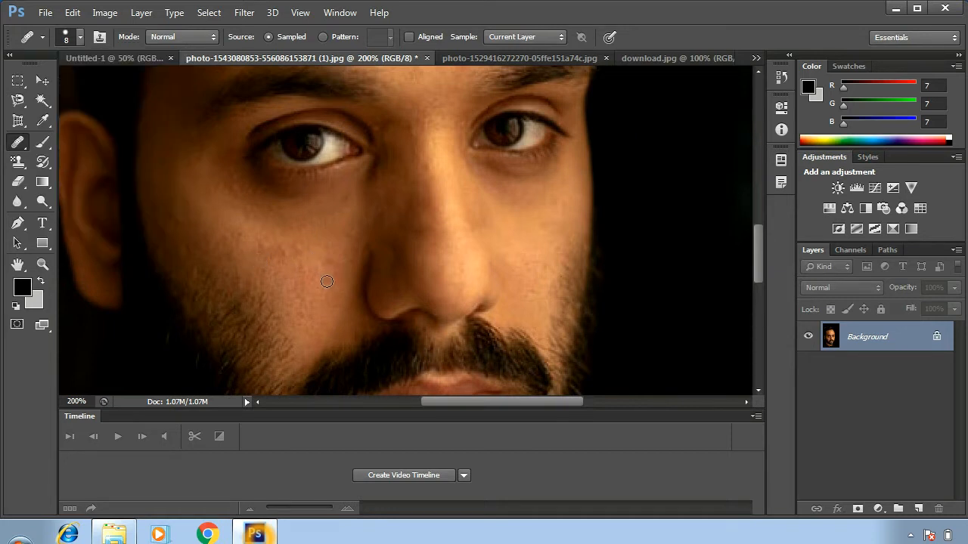
- Heal the marks on the shadowed cheek and along the upper beard edge with skin sampled from beside the nose
mouse_move(219, 249)
mouse_down()
mouse_move(246, 282)
mouse_move(242, 264)
mouse_up()
drag(244, 280, 262, 324)
drag(236, 278, 239, 282)
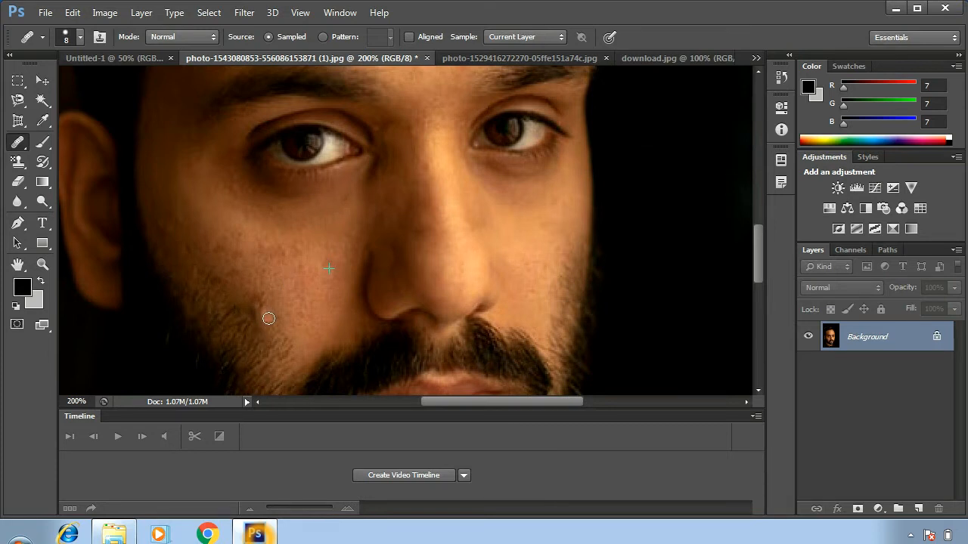
drag(268, 318, 271, 324)
mouse_move(263, 310)
mouse_down()
mouse_move(273, 365)
mouse_move(292, 332)
mouse_move(290, 364)
mouse_move(289, 341)
mouse_move(277, 341)
mouse_move(261, 358)
mouse_up()
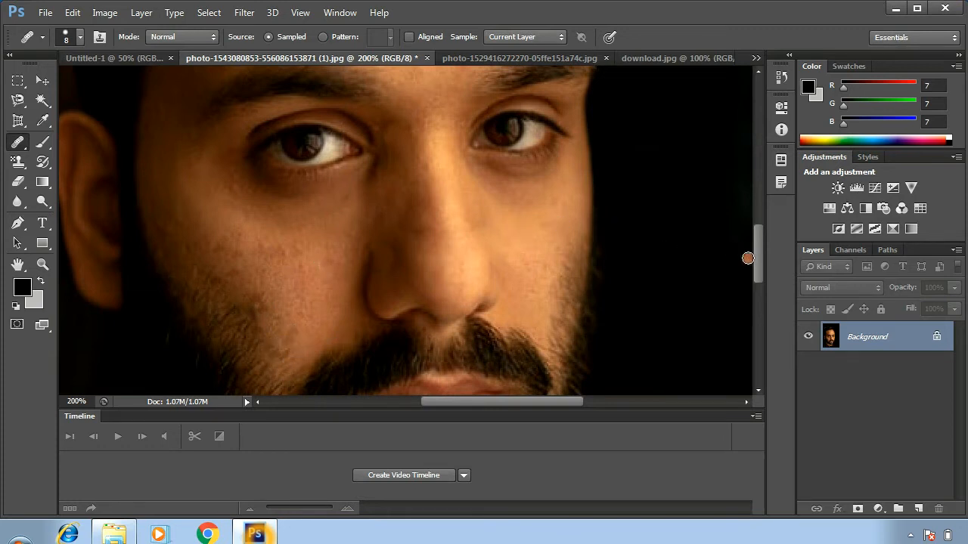
- Sample bright skin from the forehead and heal the shadowed cheek and its upper beard edge with it
drag(761, 259, 759, 211)
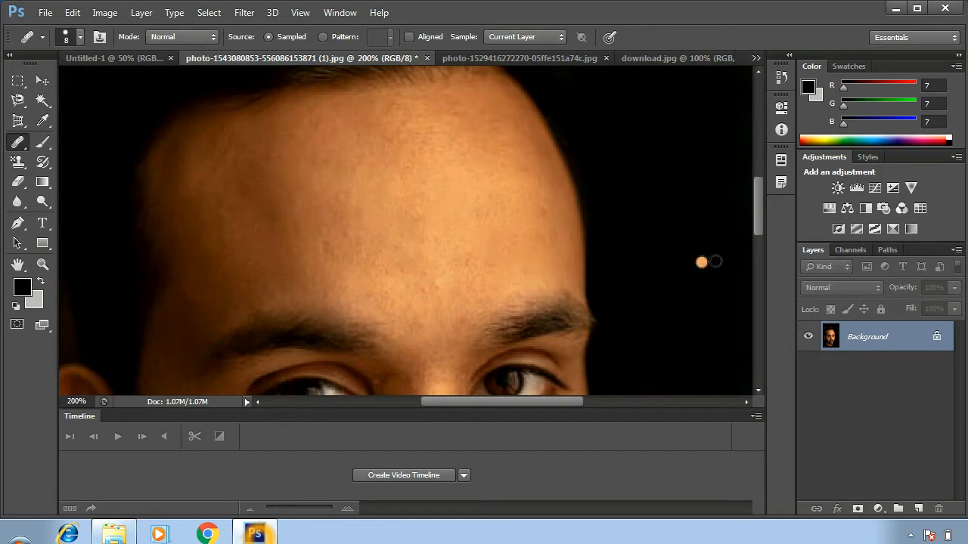
drag(754, 195, 758, 243)
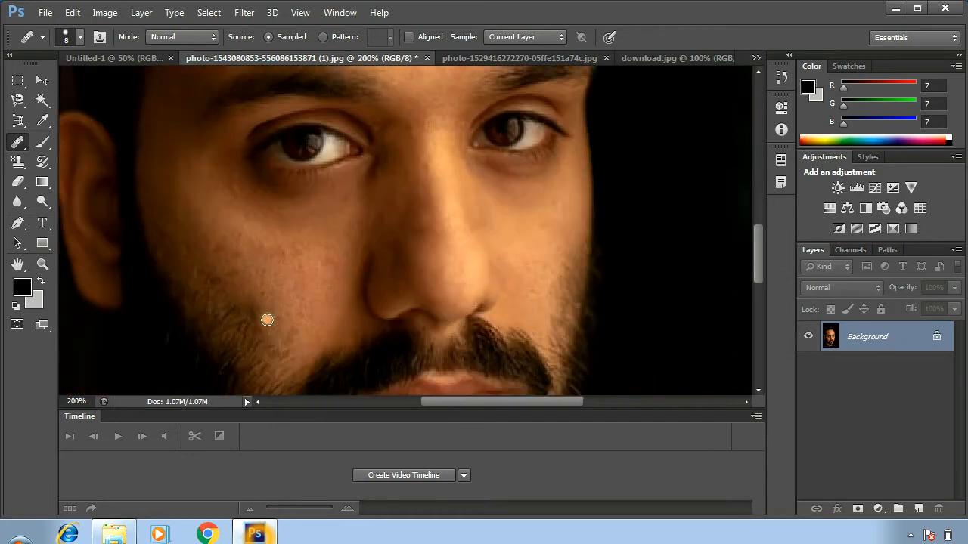
mouse_move(237, 287)
mouse_down()
mouse_move(255, 322)
mouse_move(239, 318)
mouse_move(251, 342)
mouse_up()
drag(224, 305, 244, 355)
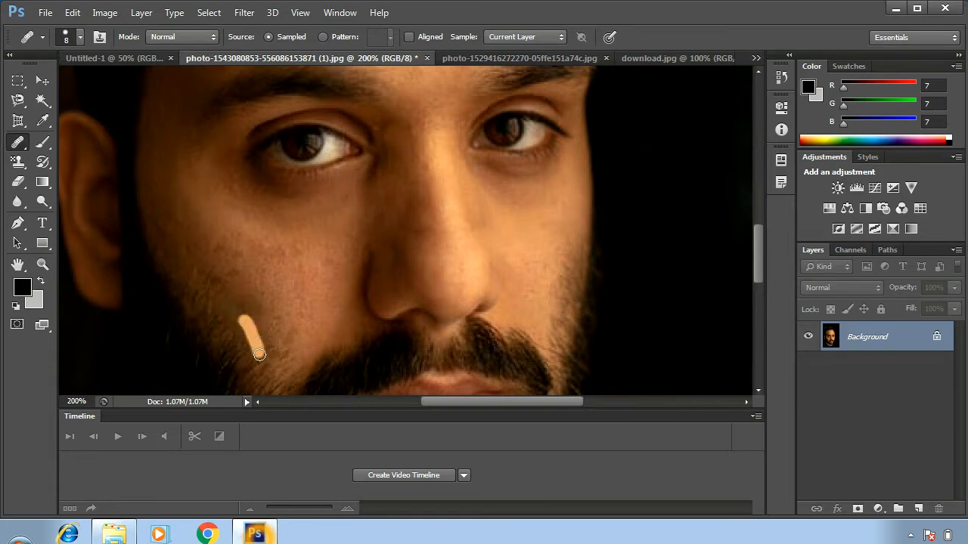
mouse_move(290, 323)
mouse_down()
mouse_move(272, 366)
mouse_move(294, 328)
mouse_up()
mouse_move(197, 254)
mouse_down()
mouse_move(216, 287)
mouse_move(225, 266)
mouse_move(235, 279)
mouse_up()
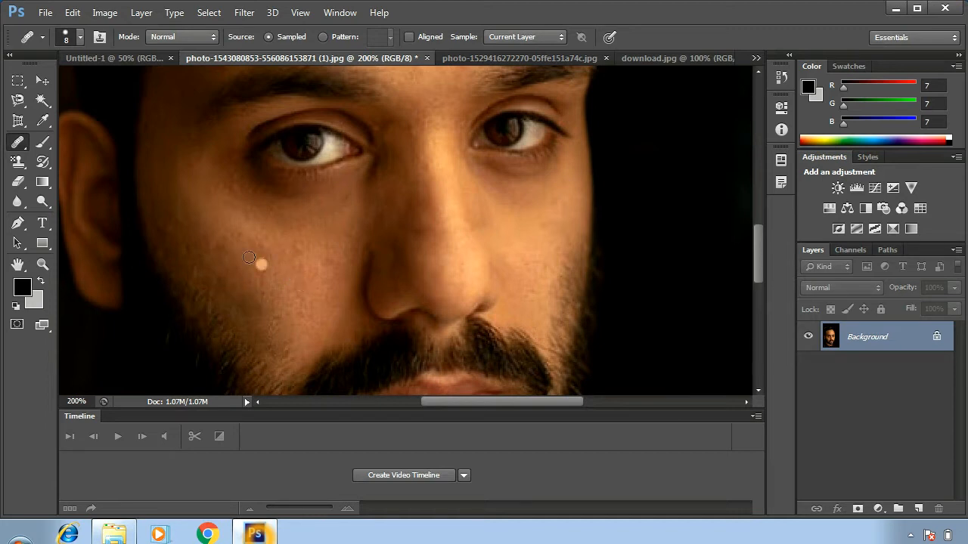
- Try replacing the eye on the bright side of the face with forehead skin using the Patch tool, and undo the last patch
right_click(23, 145)
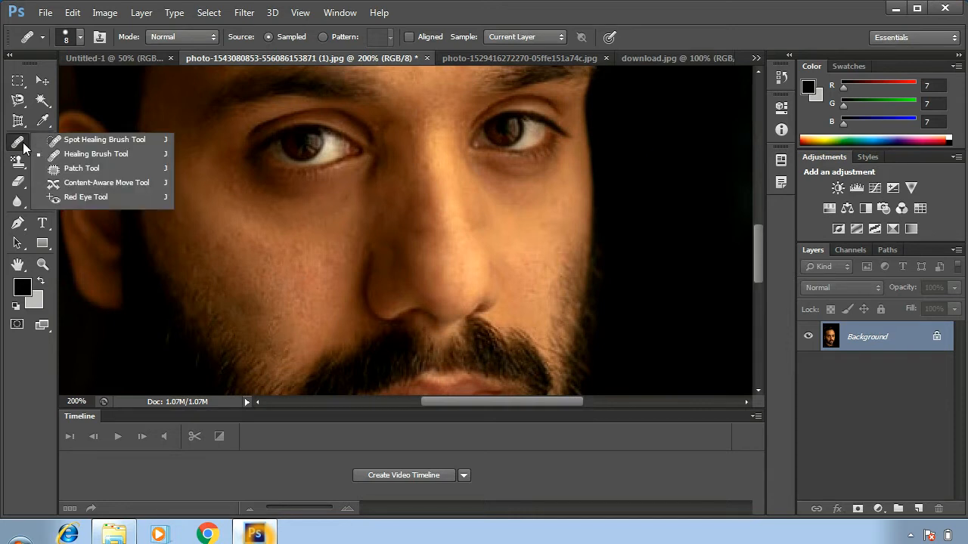
click(74, 169)
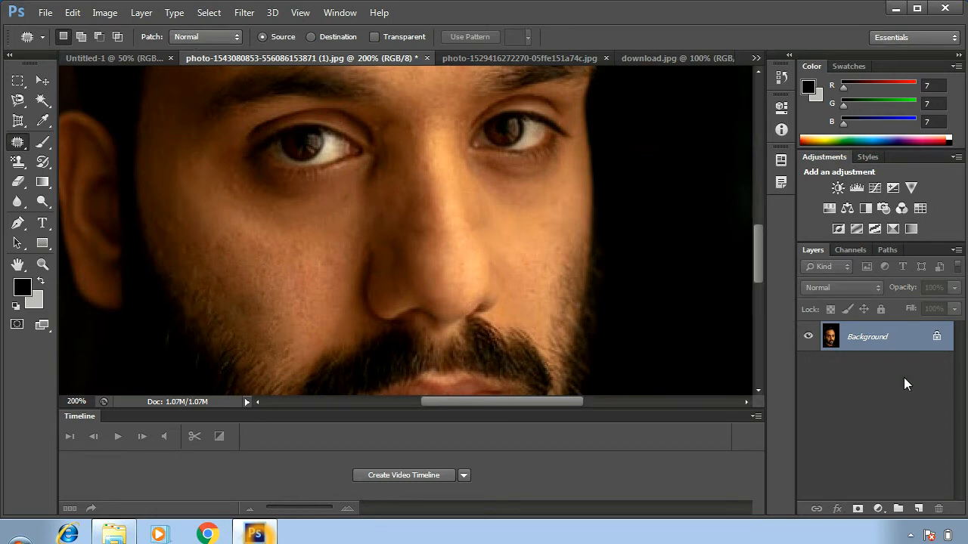
drag(760, 251, 762, 237)
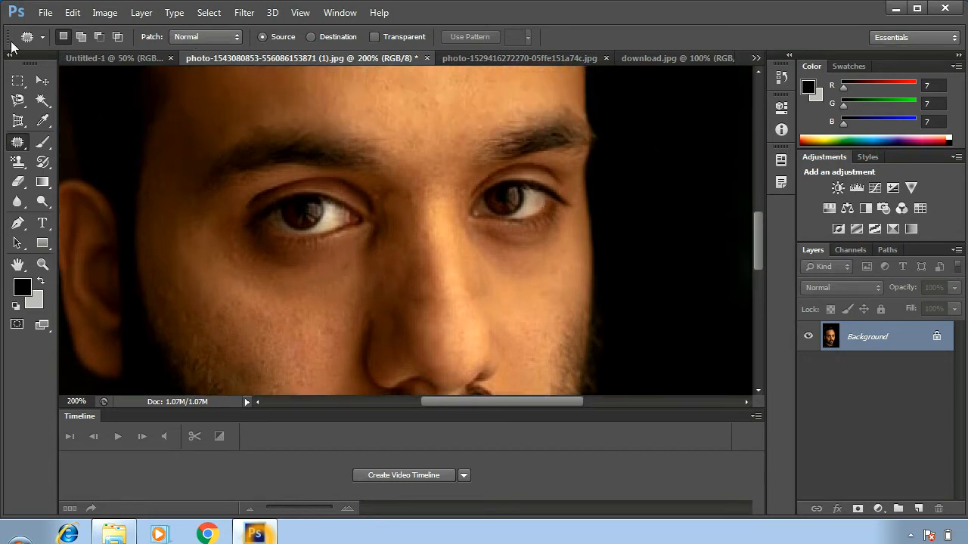
right_click(18, 141)
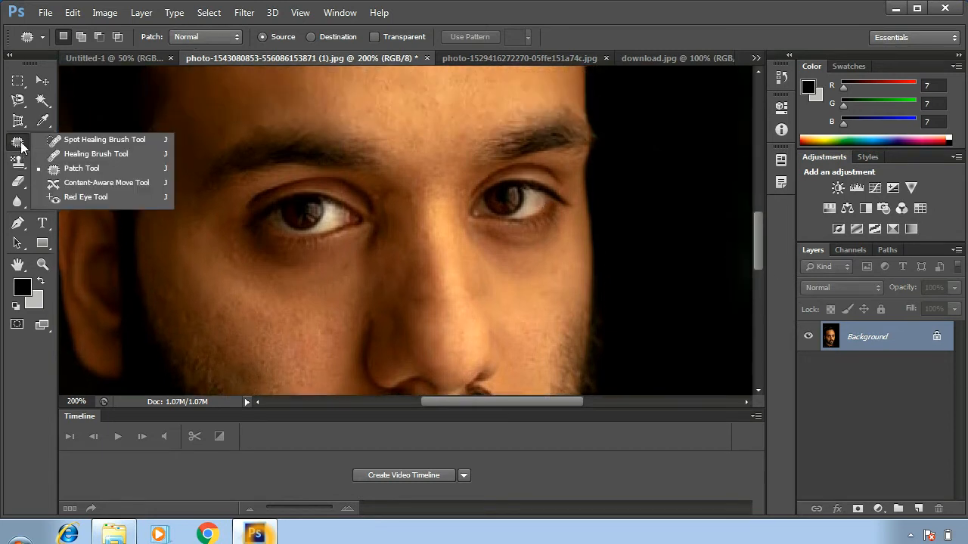
click(76, 163)
mouse_move(576, 180)
mouse_down()
mouse_move(525, 167)
mouse_move(492, 174)
mouse_move(462, 199)
mouse_move(457, 223)
mouse_move(465, 237)
mouse_move(522, 250)
mouse_move(567, 238)
mouse_move(580, 185)
mouse_up()
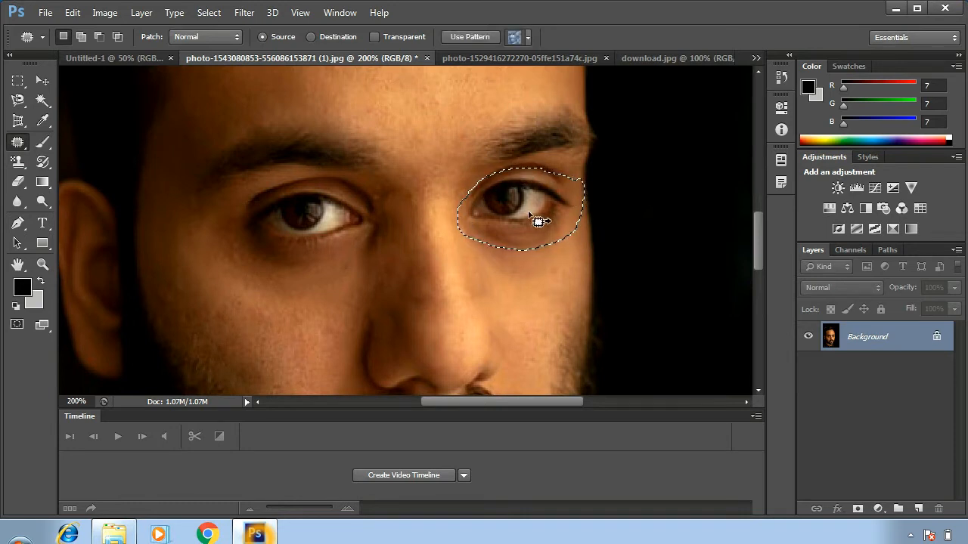
drag(527, 217, 296, 111)
click(21, 86)
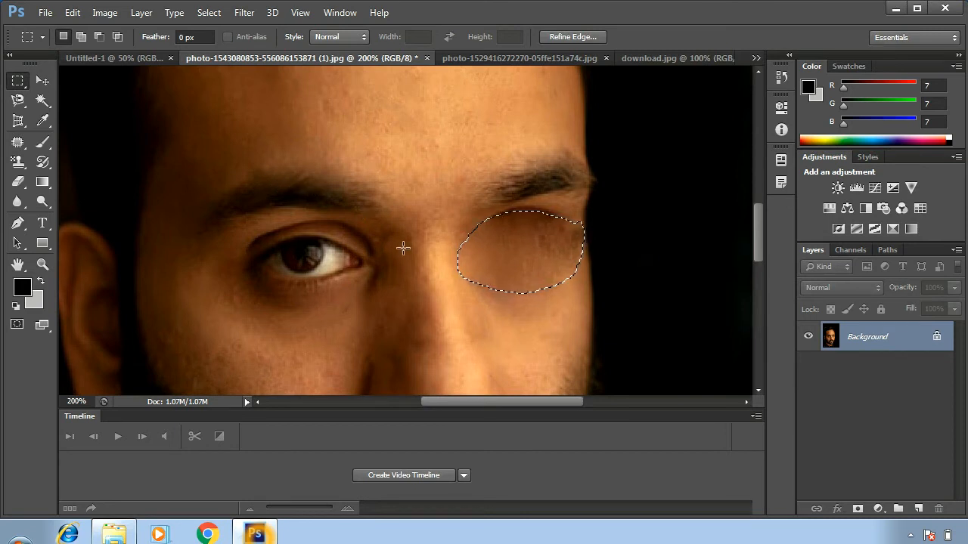
key(ctrl+z)
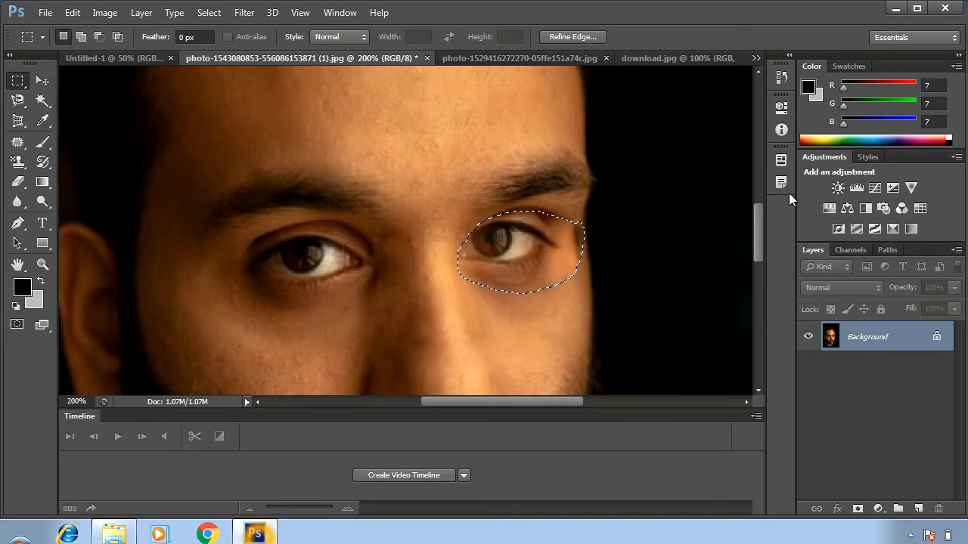
drag(759, 235, 767, 219)
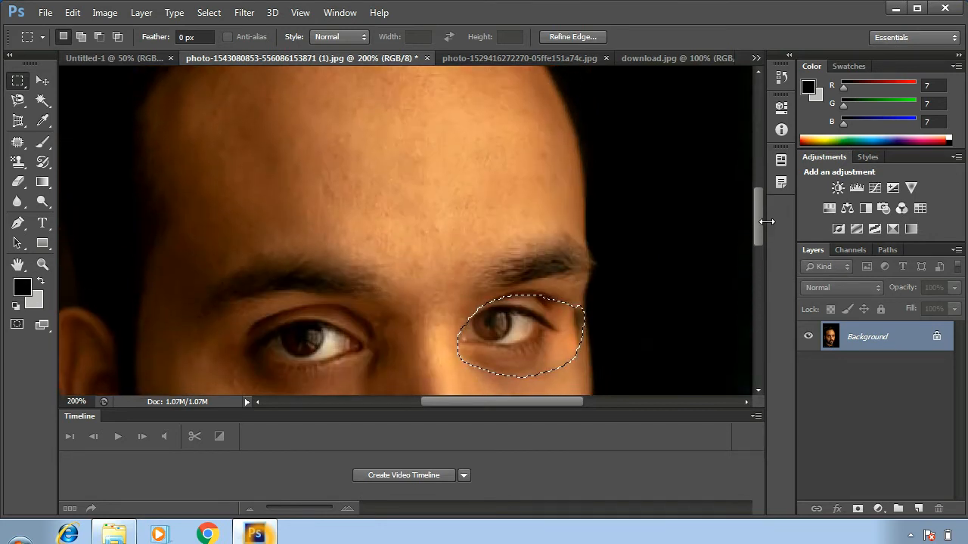
key(ctrl+minus)
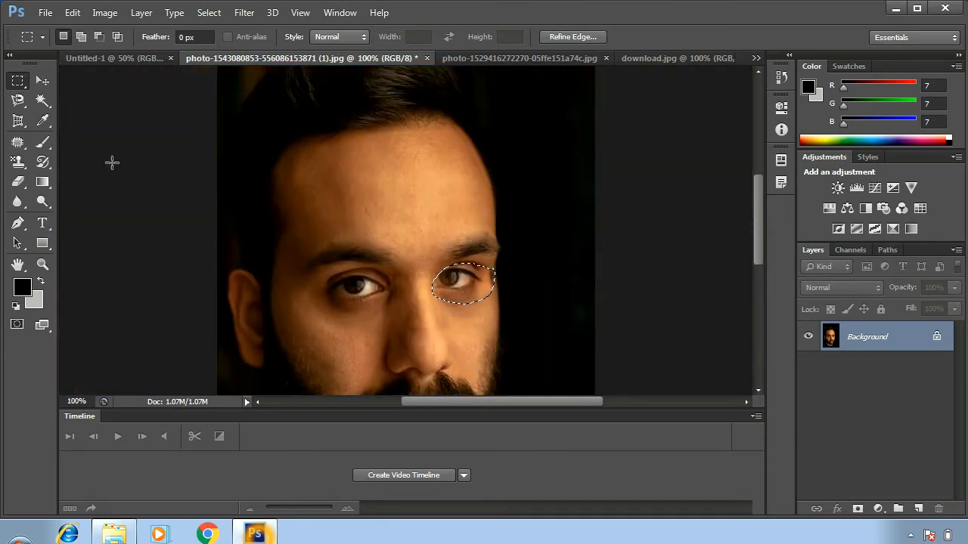
click(14, 138)
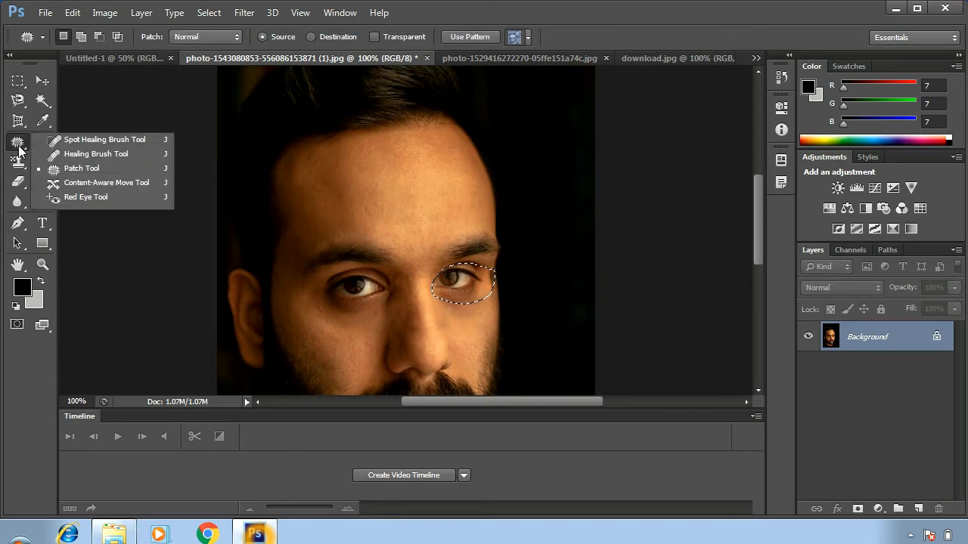
click(81, 169)
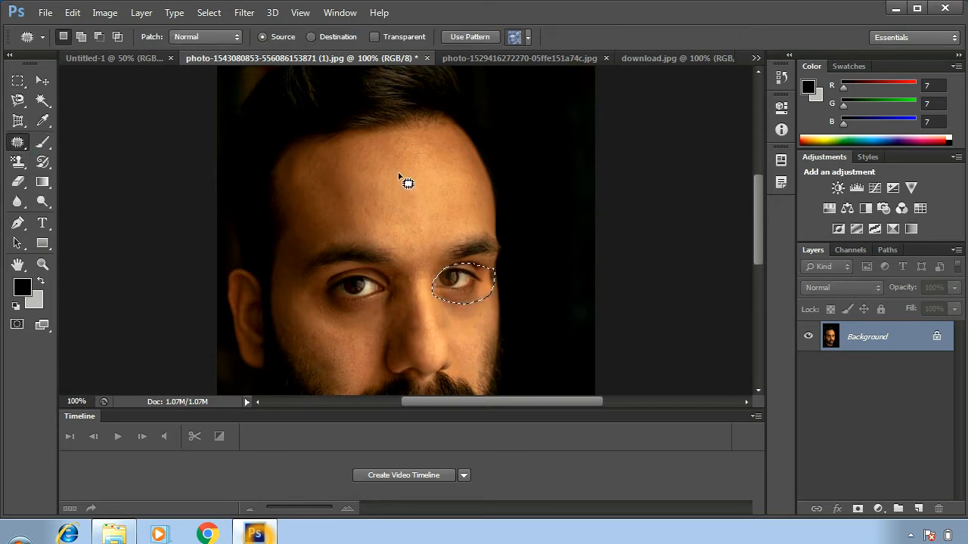
mouse_move(408, 185)
mouse_down()
mouse_move(354, 204)
mouse_move(349, 225)
mouse_move(412, 260)
mouse_up()
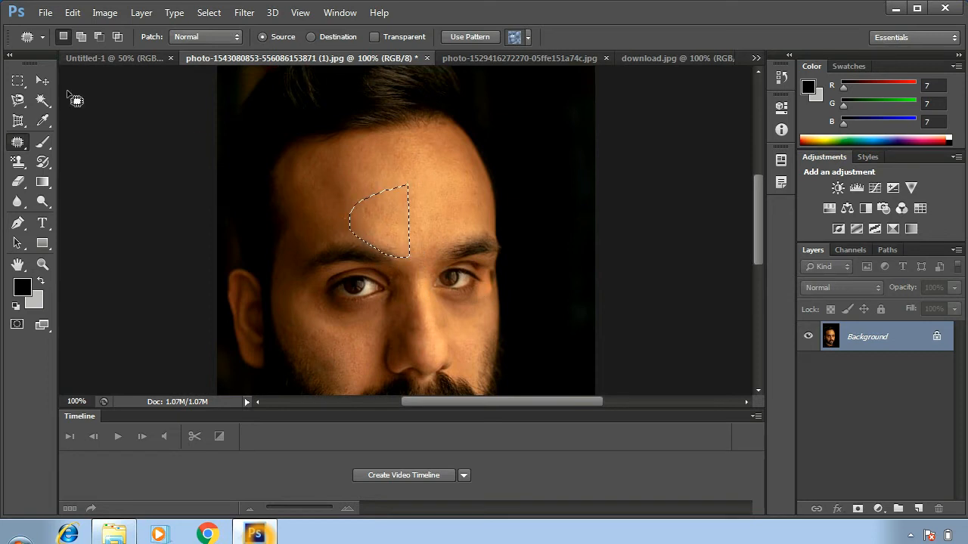
click(26, 86)
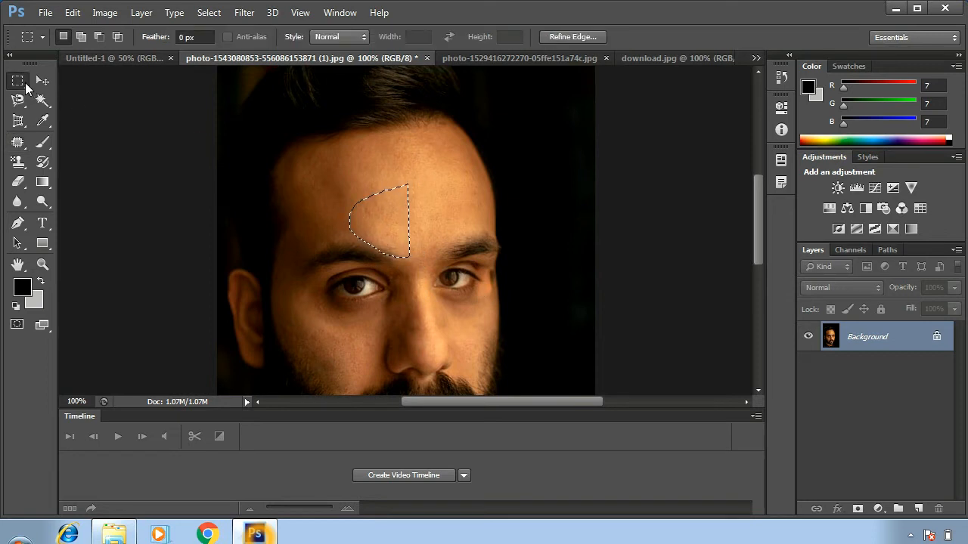
key(ctrl+d)
- Outline the middle of the forehead with the Patch tool and fill it with the eye from the bright side of the face
click(21, 143)
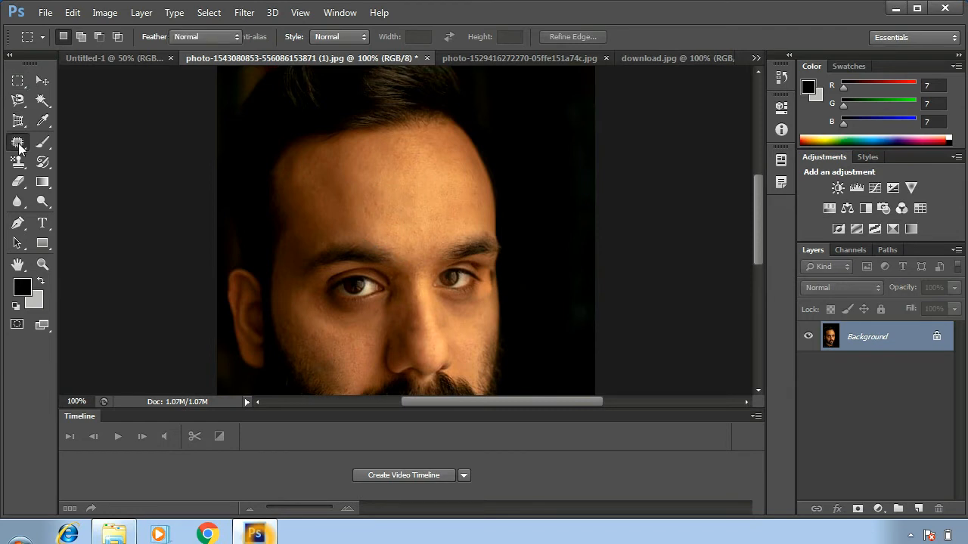
click(65, 168)
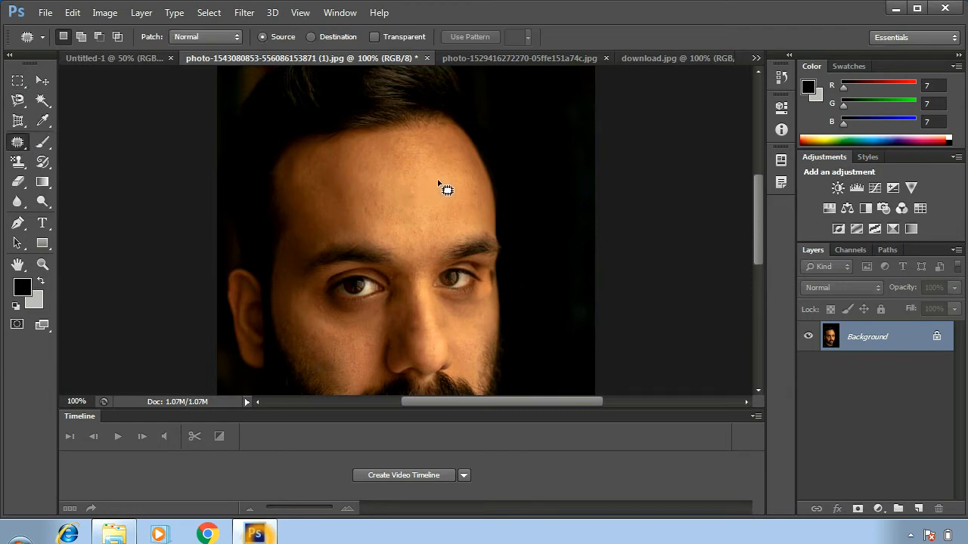
mouse_move(437, 180)
mouse_down()
mouse_move(409, 179)
mouse_move(377, 197)
mouse_move(376, 219)
mouse_move(442, 218)
mouse_move(463, 203)
mouse_move(453, 187)
mouse_move(435, 181)
mouse_move(425, 217)
mouse_move(458, 268)
mouse_move(442, 262)
mouse_up()
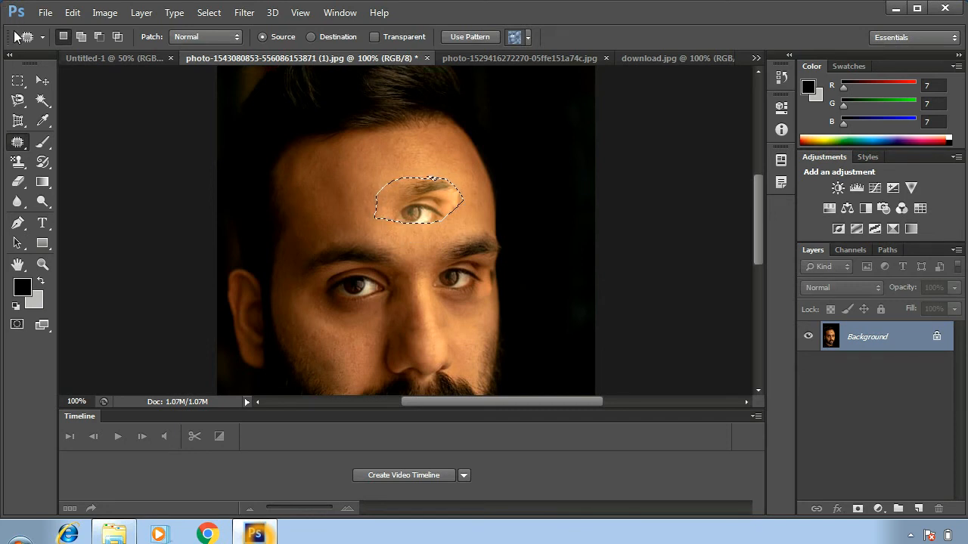
- Switch to the miniature tree photo and prepare the Content-Aware Move tool there with its mode set to Extend
click(18, 144)
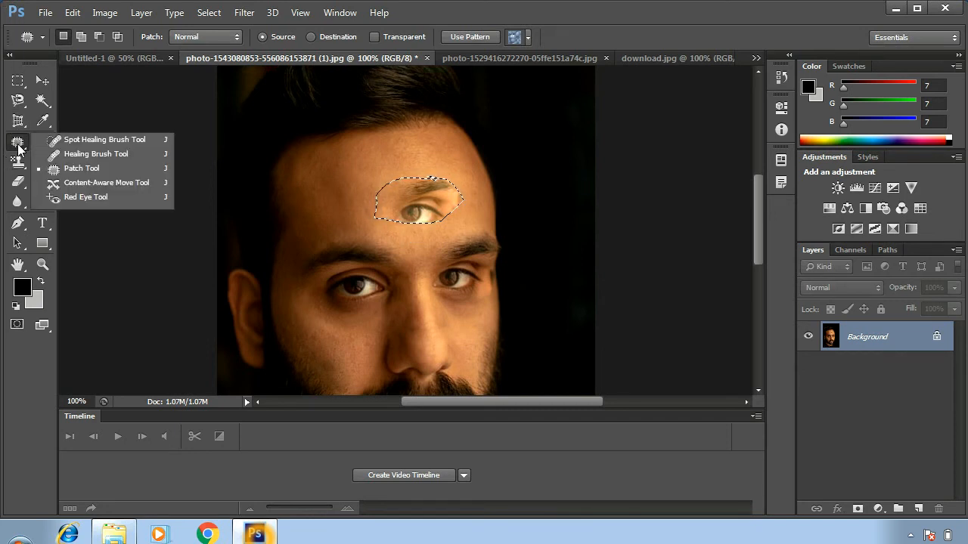
click(61, 189)
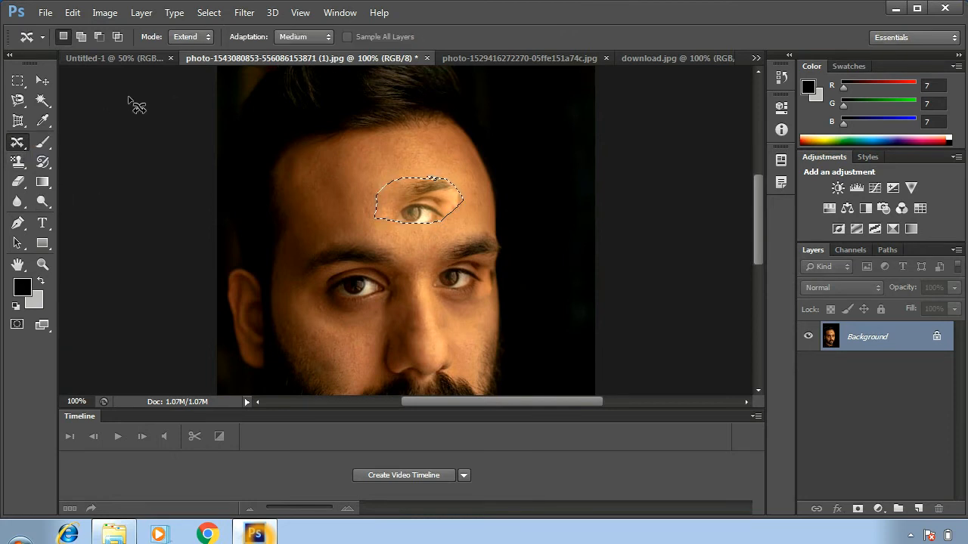
click(467, 63)
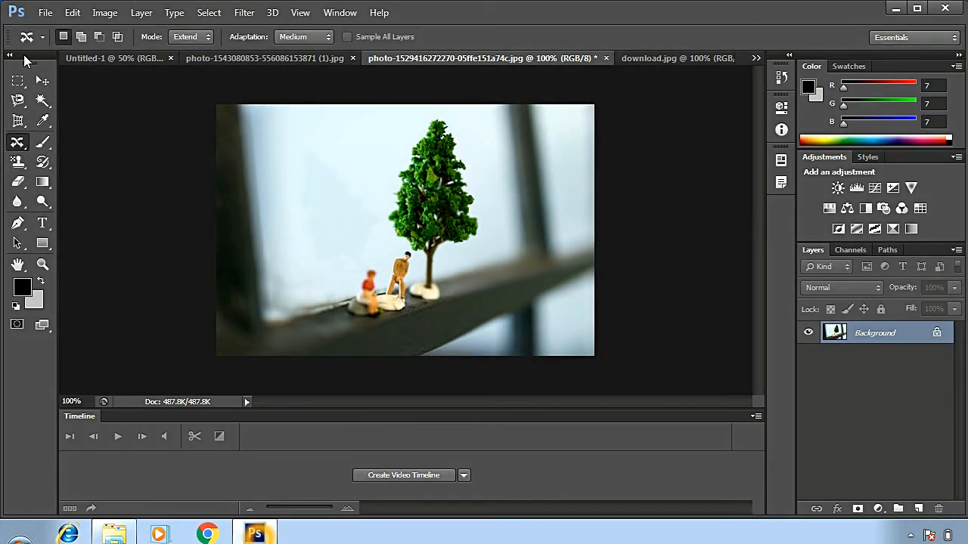
click(23, 149)
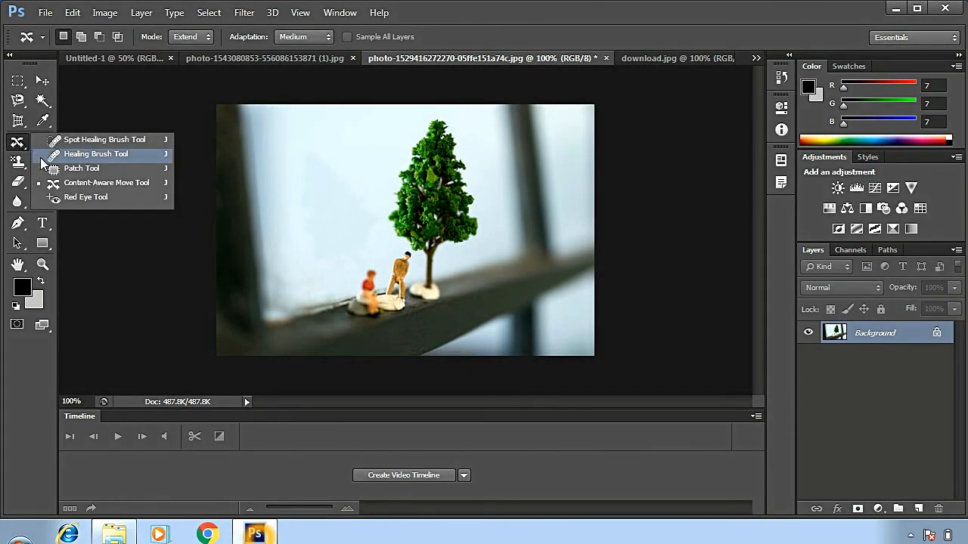
click(101, 186)
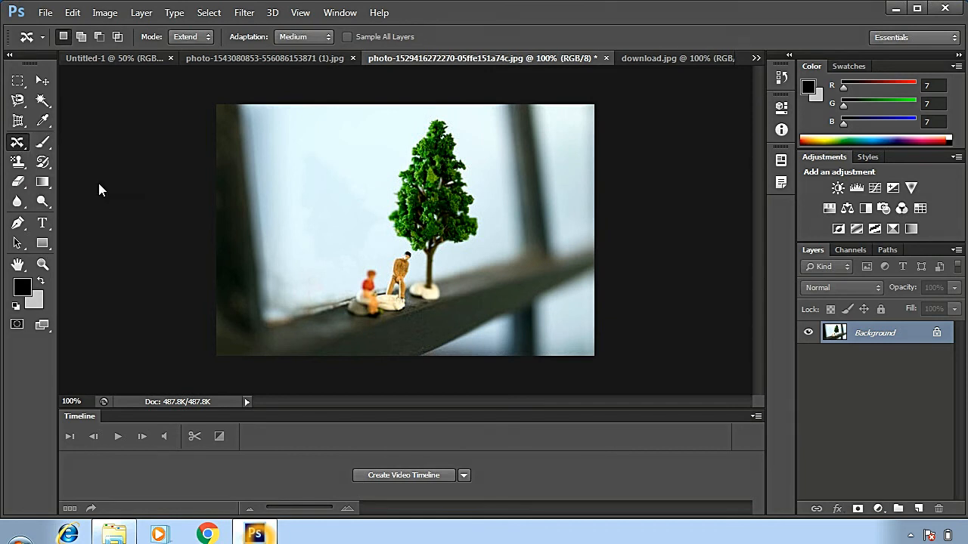
click(193, 37)
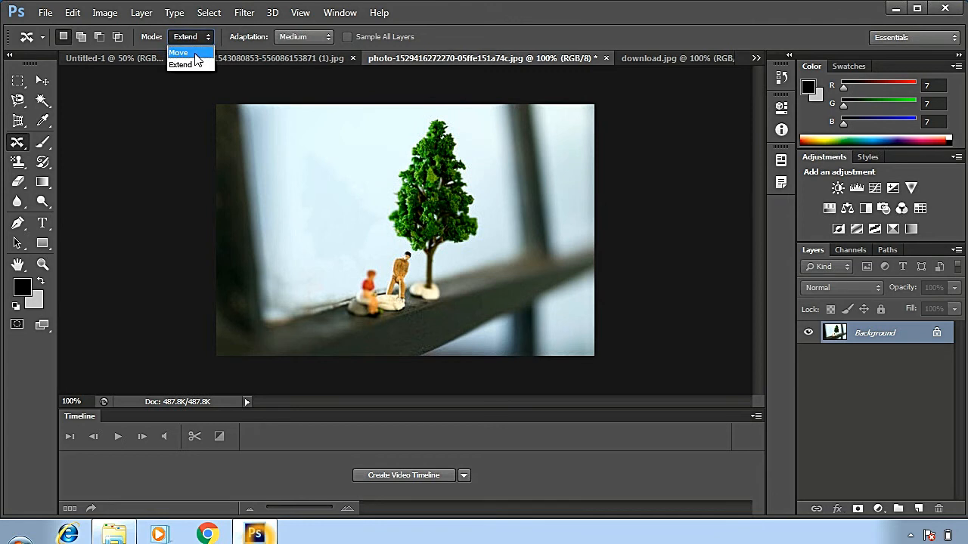
click(195, 71)
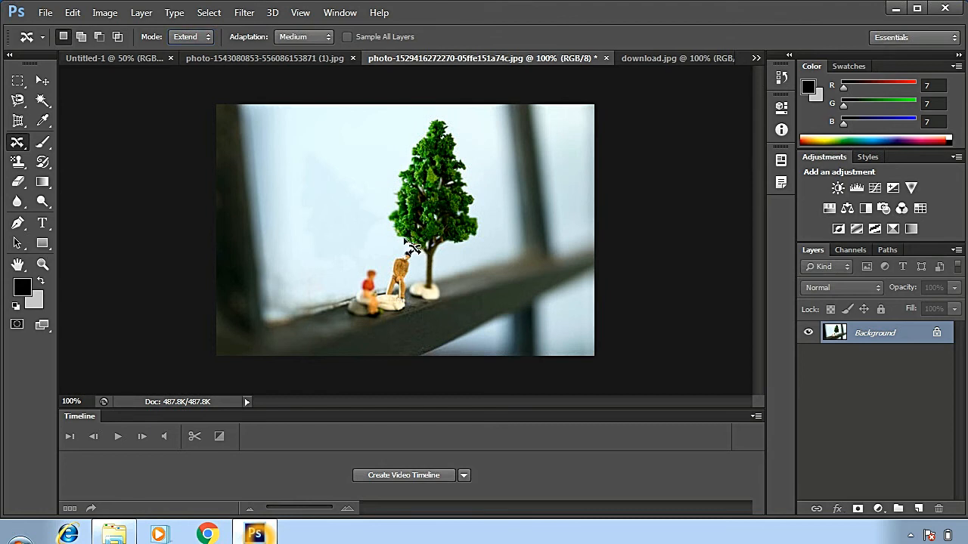
- Outline the tree crown with the Content-Aware Move tool, extend it upward past the photo's edge, and shift the extended part slightly down
mouse_move(392, 231)
mouse_down()
mouse_move(416, 144)
mouse_move(440, 121)
mouse_move(470, 182)
mouse_move(476, 237)
mouse_move(435, 250)
mouse_move(404, 242)
mouse_up()
drag(441, 217, 429, 185)
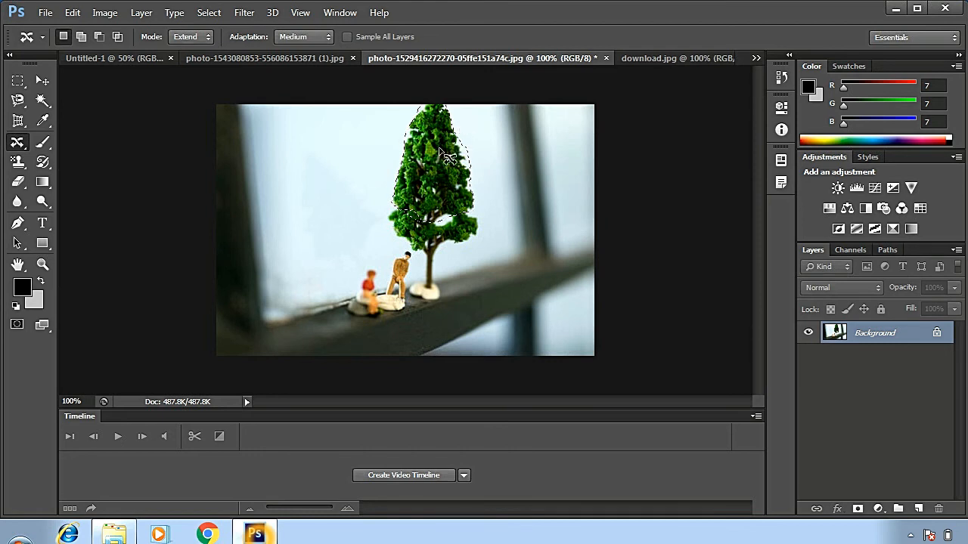
mouse_move(420, 159)
mouse_down()
mouse_move(429, 182)
mouse_move(425, 144)
mouse_move(442, 177)
mouse_move(436, 168)
mouse_up()
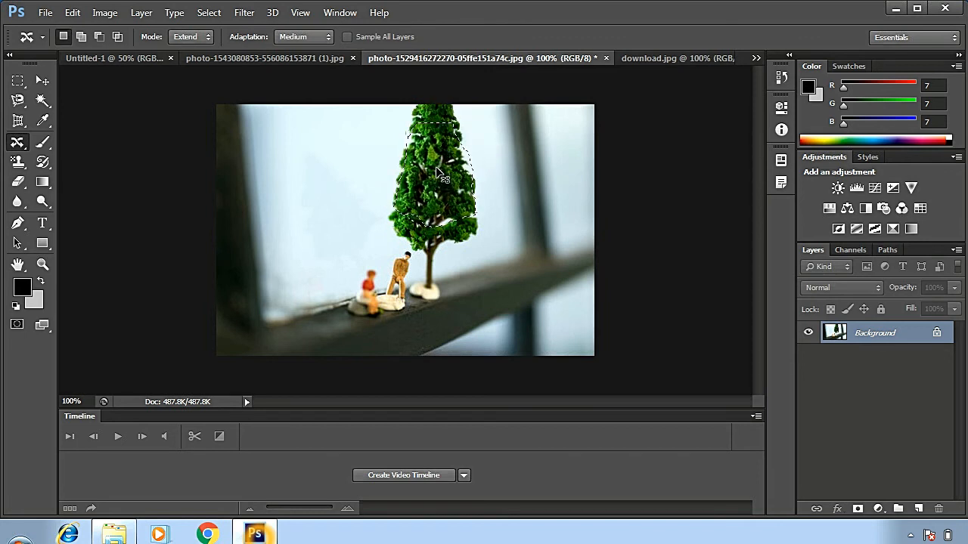
- Undo the crown extensions back to the original tree with its outline still selected
key(ctrl+d)
key(ctrl+z)
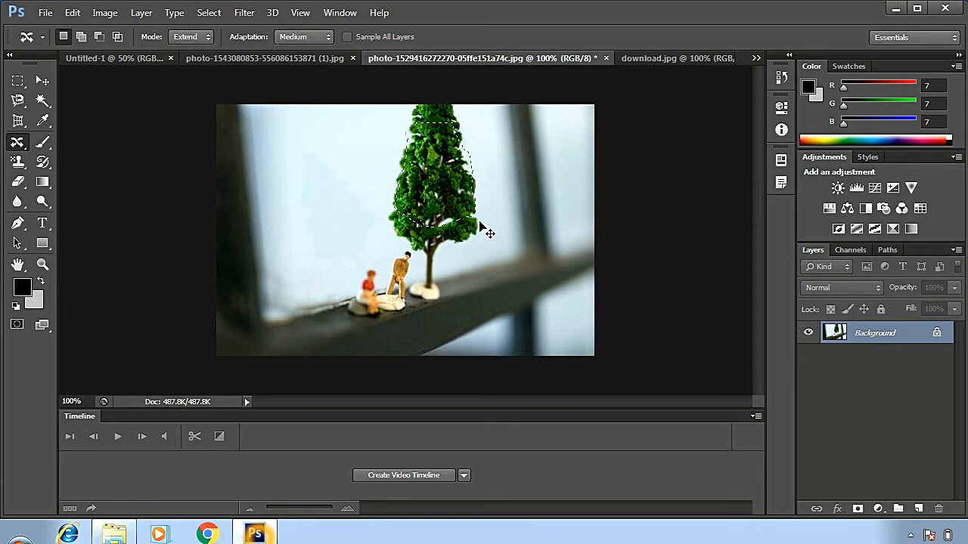
key(ctrl+z)
key(ctrl+z)
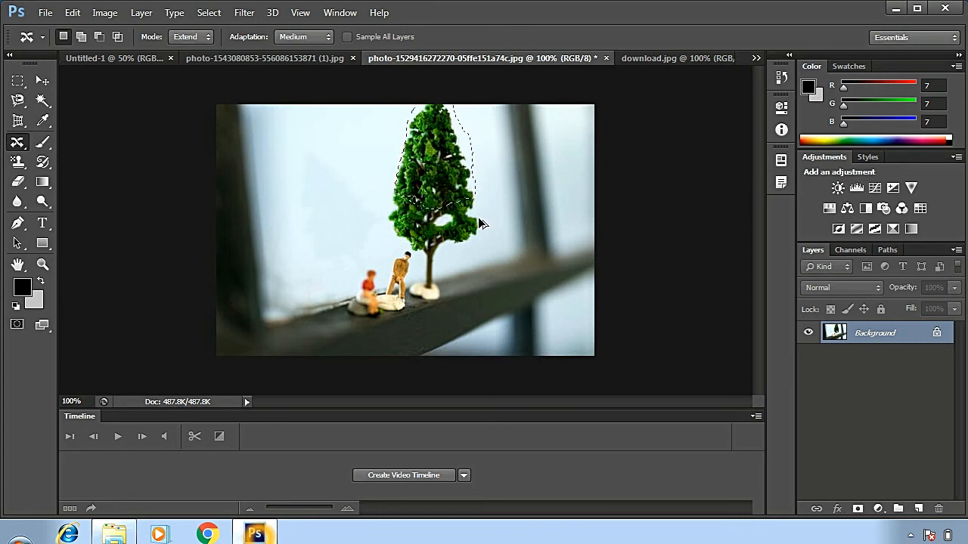
key(ctrl+z)
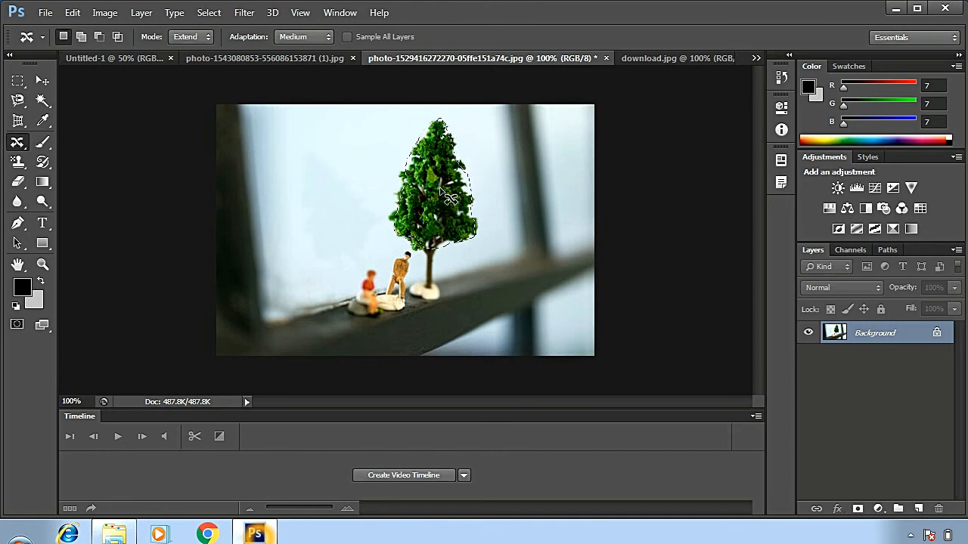
- Extend the outlined tree crown straight upward once more and clear the selection
drag(442, 195, 437, 161)
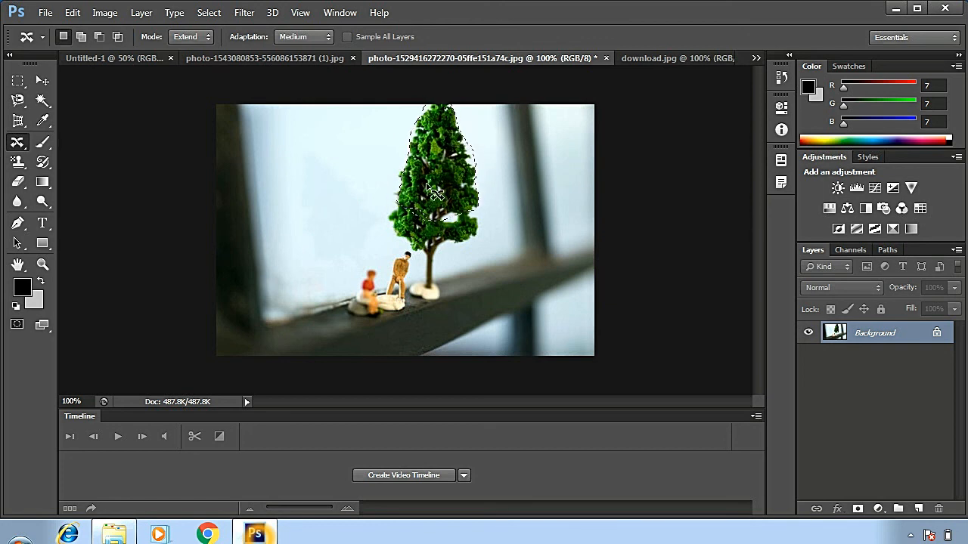
key(ctrl+d)
- Choose the Red Eye tool and switch to the red-eyed close-up in download.jpg
click(19, 143)
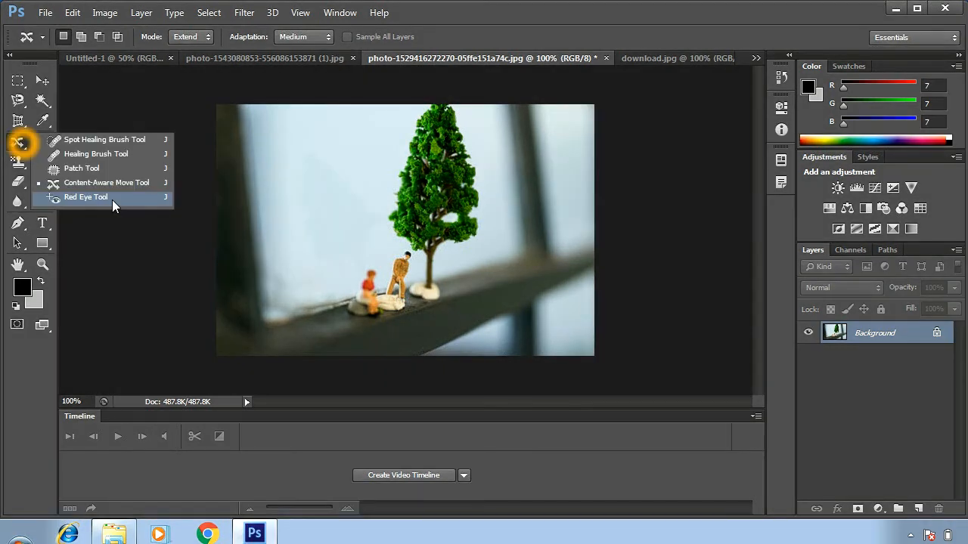
click(112, 200)
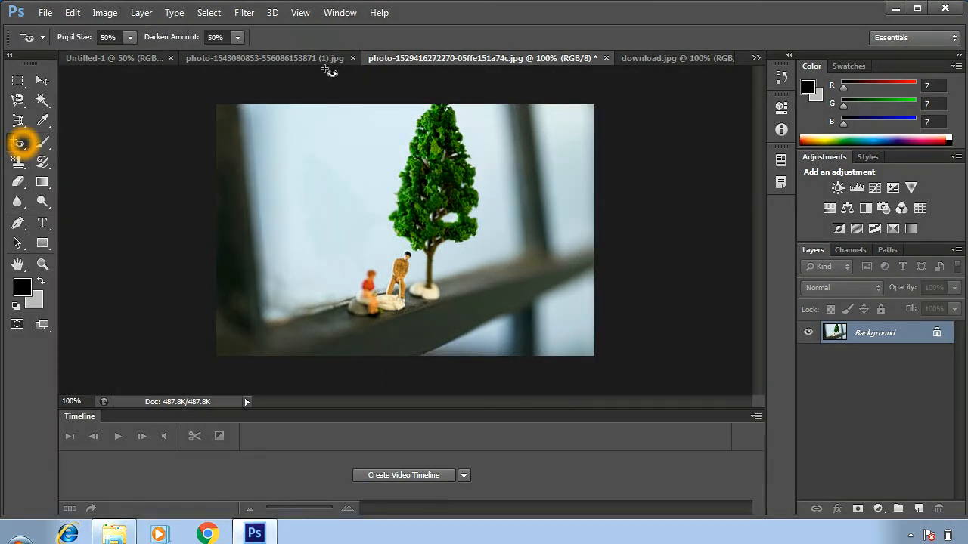
click(633, 58)
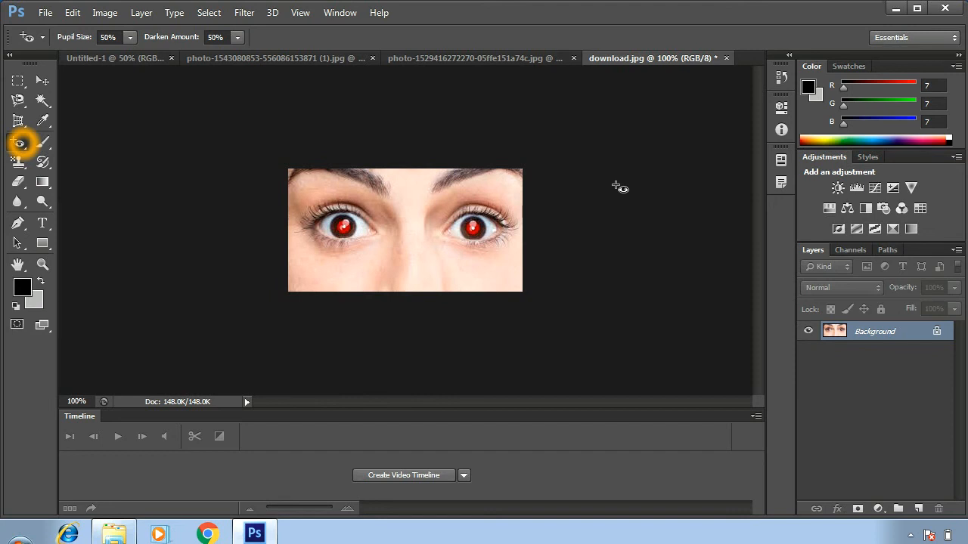
click(18, 149)
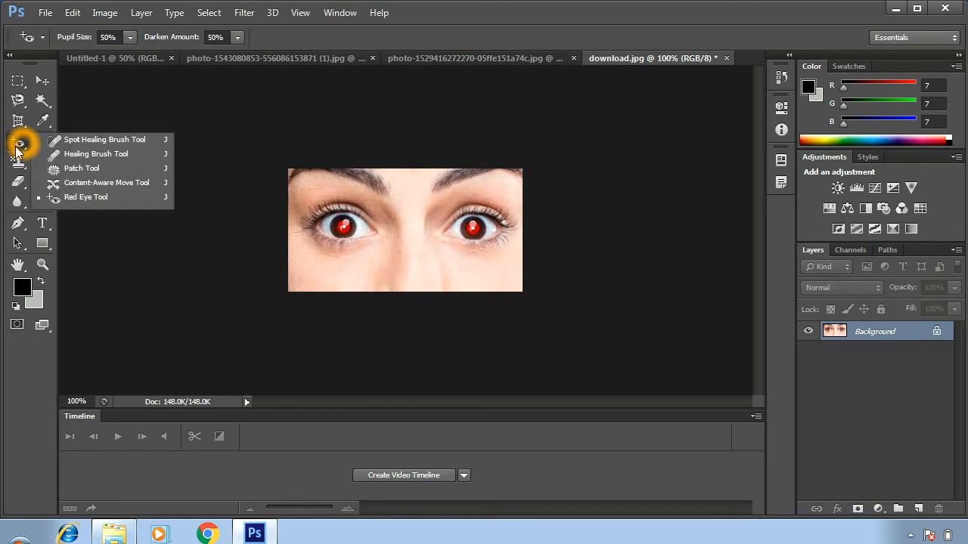
click(69, 201)
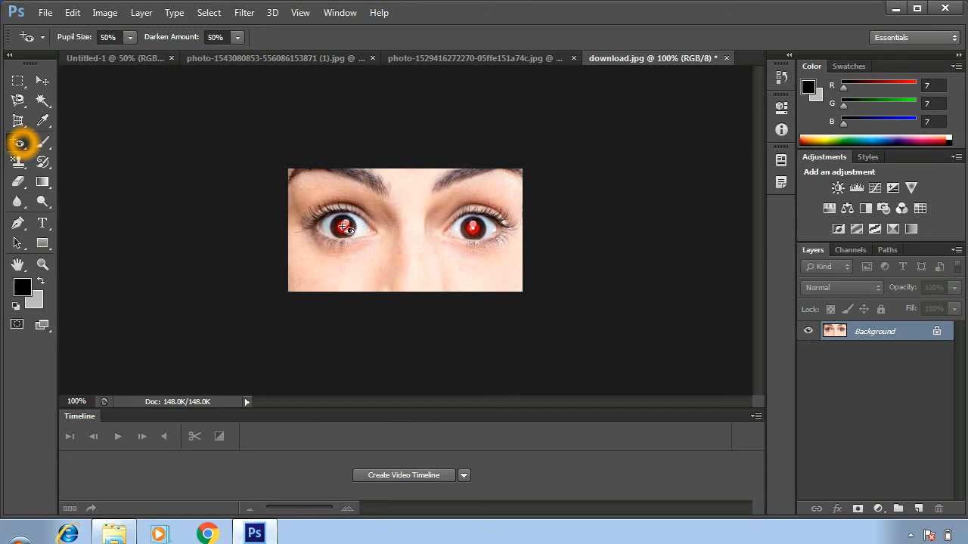
- Try removing the red from both pupils with the Red Eye tool, and undo both corrections
click(343, 228)
click(471, 228)
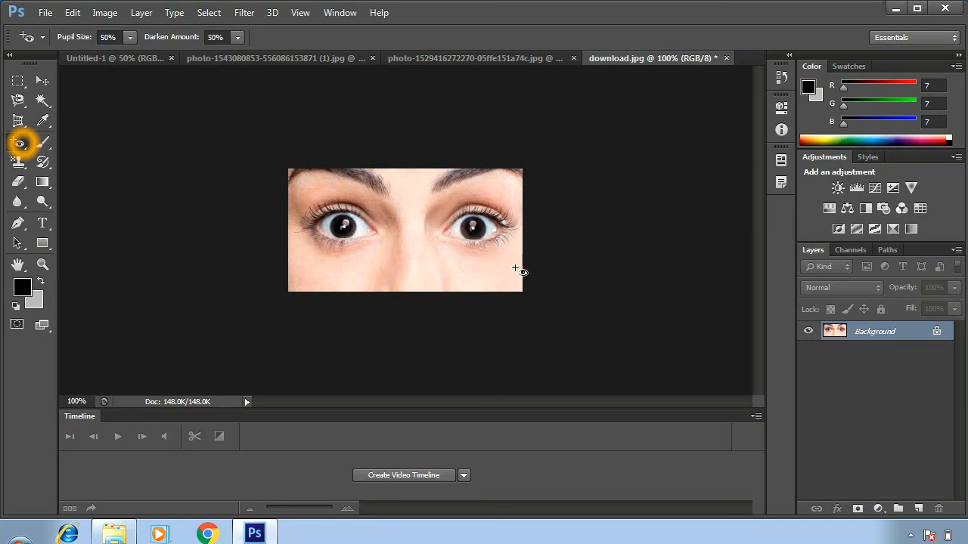
key(z)
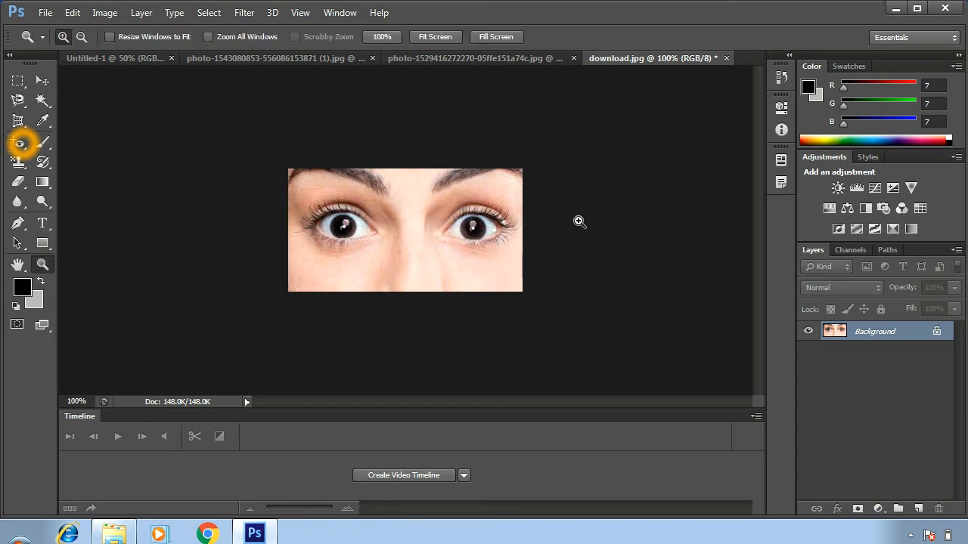
key(ctrl+z)
key(ctrl+alt+z)
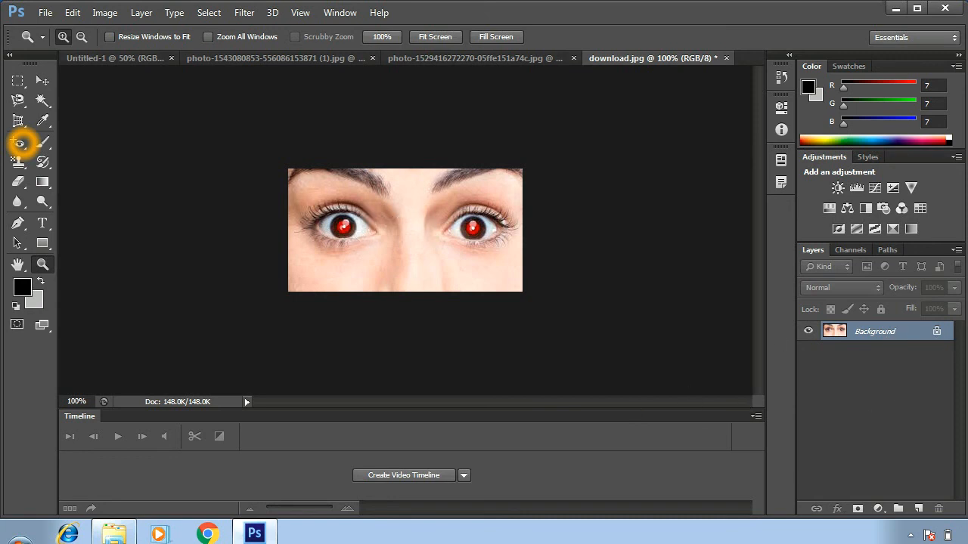
- Convert the locked Background into the regular layer Layer 0 and duplicate it
double_click(937, 333)
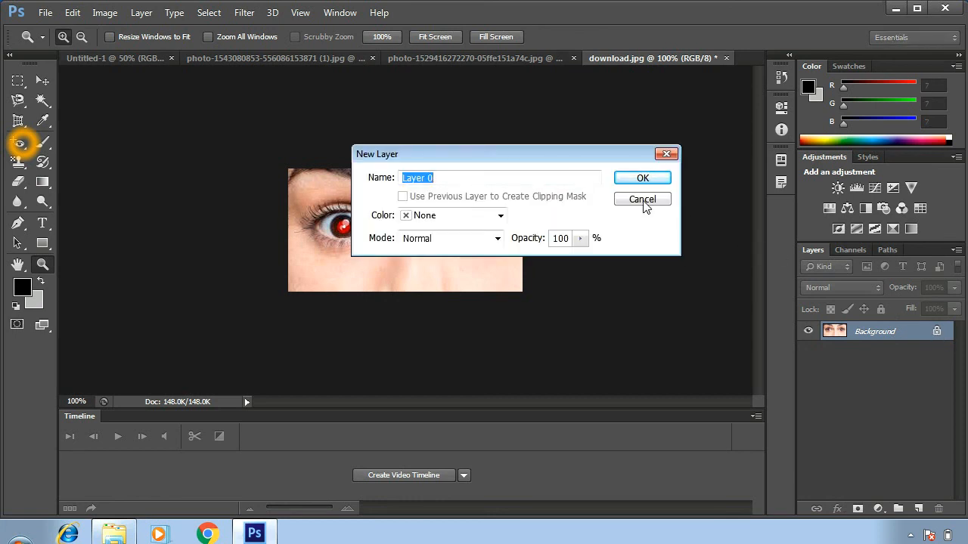
click(662, 179)
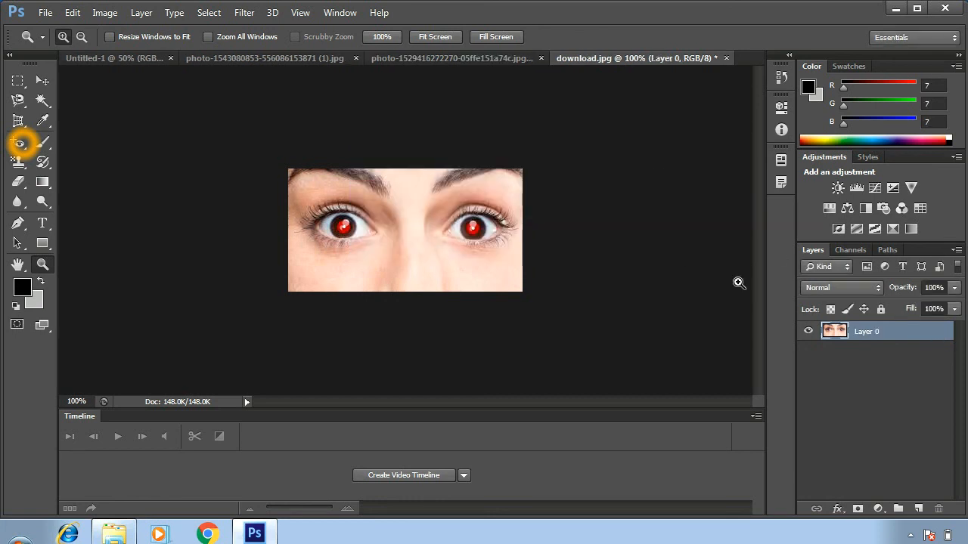
drag(881, 330, 918, 509)
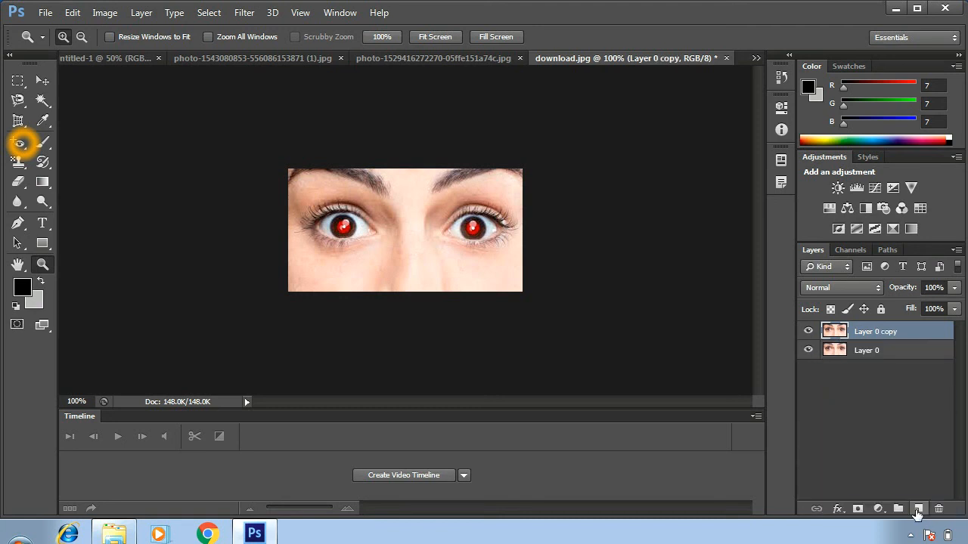
- Remove the red from both pupils on Layer 0 copy with the Red Eye tool
click(879, 353)
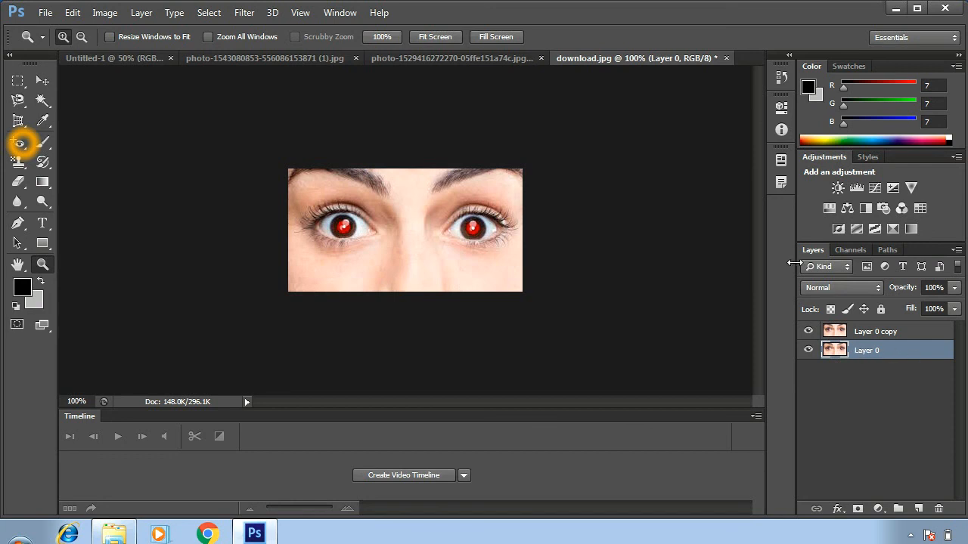
click(22, 143)
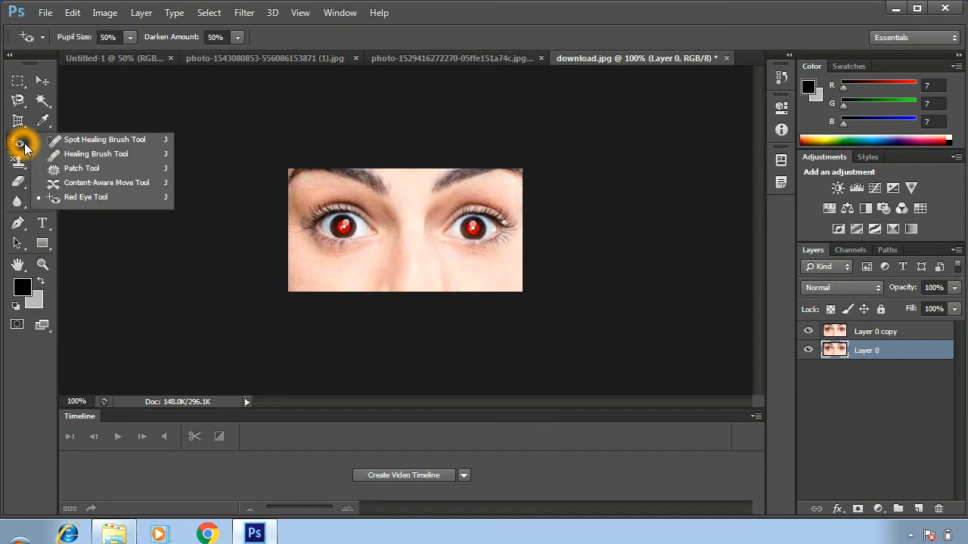
click(97, 202)
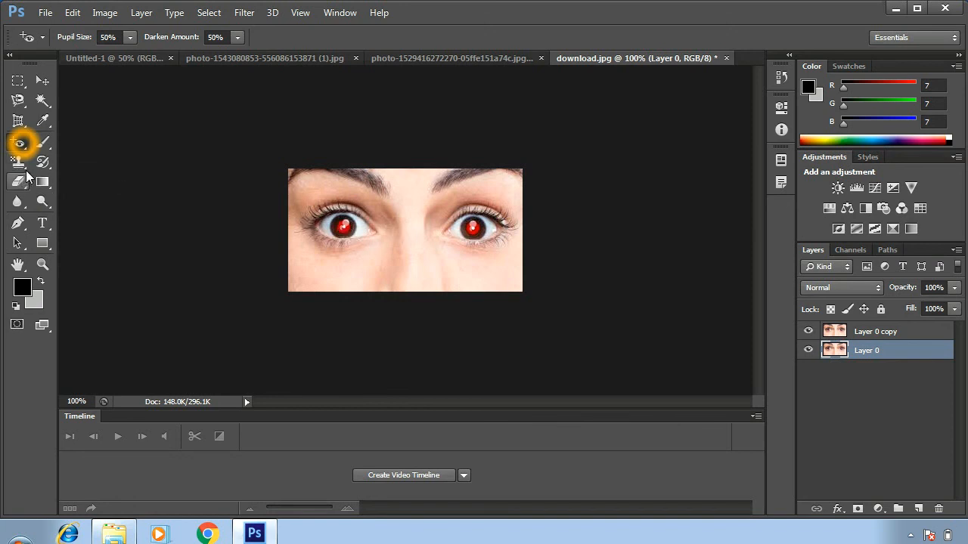
click(877, 338)
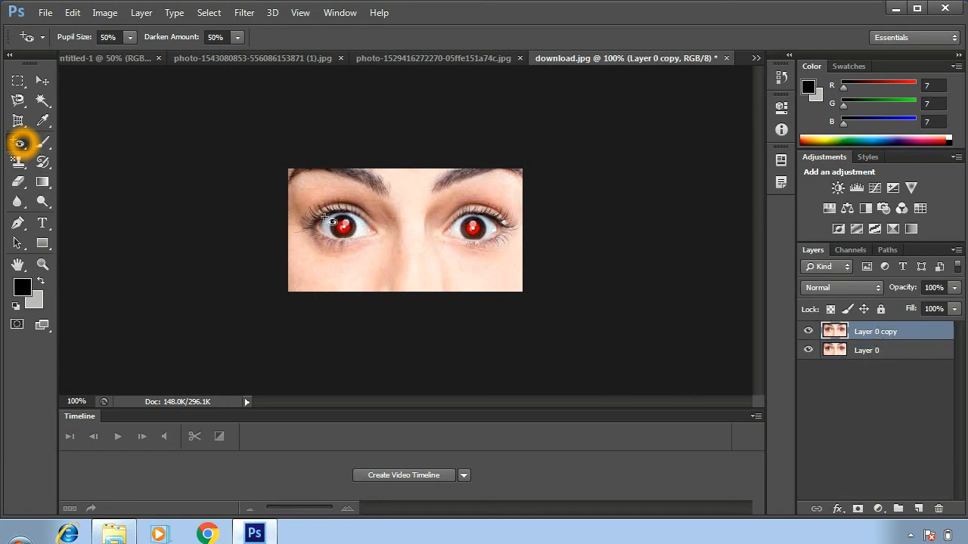
click(342, 228)
click(469, 229)
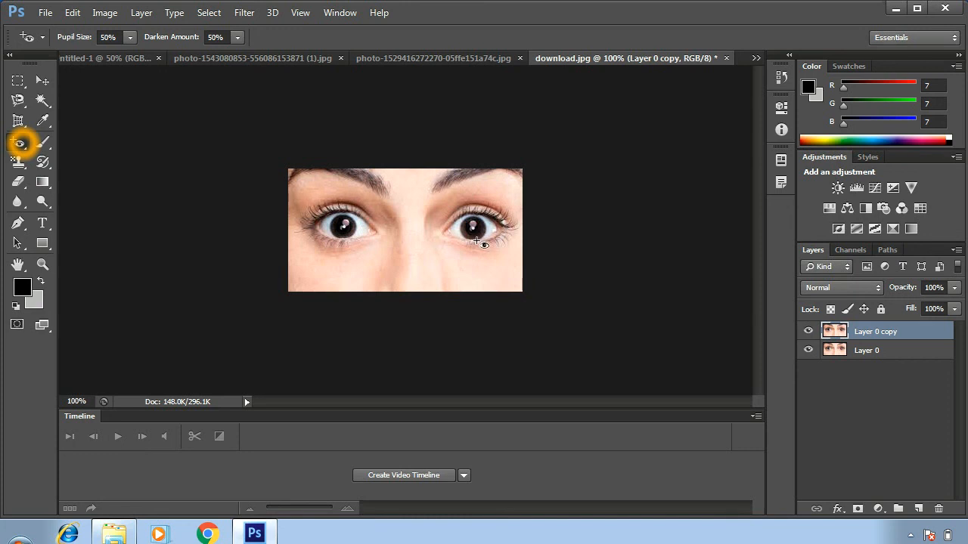
- Toggle the visibility of both layers to compare before and after, leaving only Layer 0 copy shown
click(807, 332)
click(808, 331)
click(808, 349)
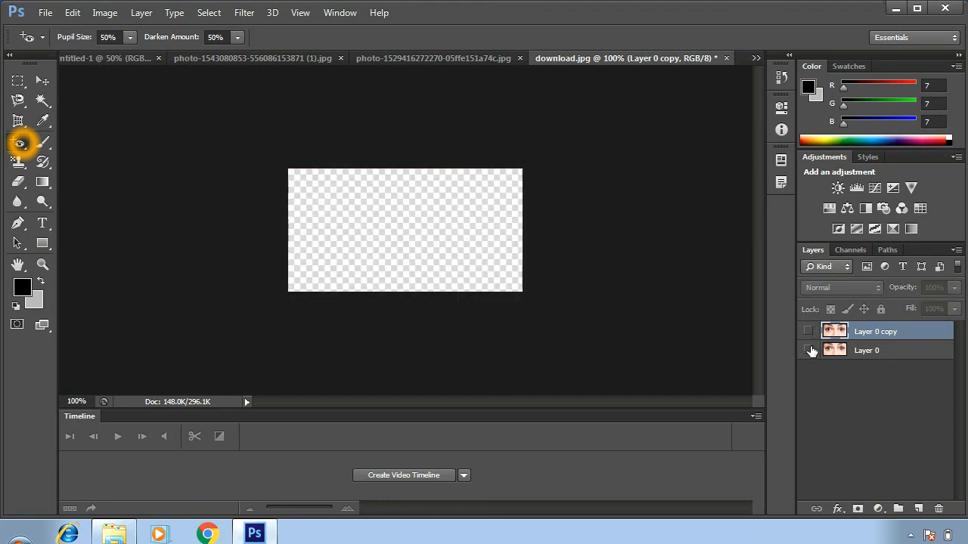
click(808, 331)
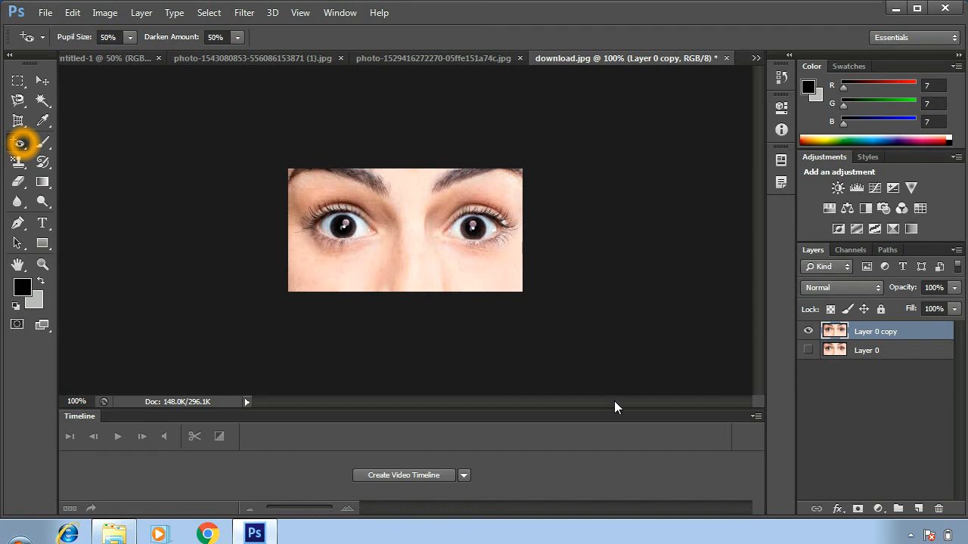